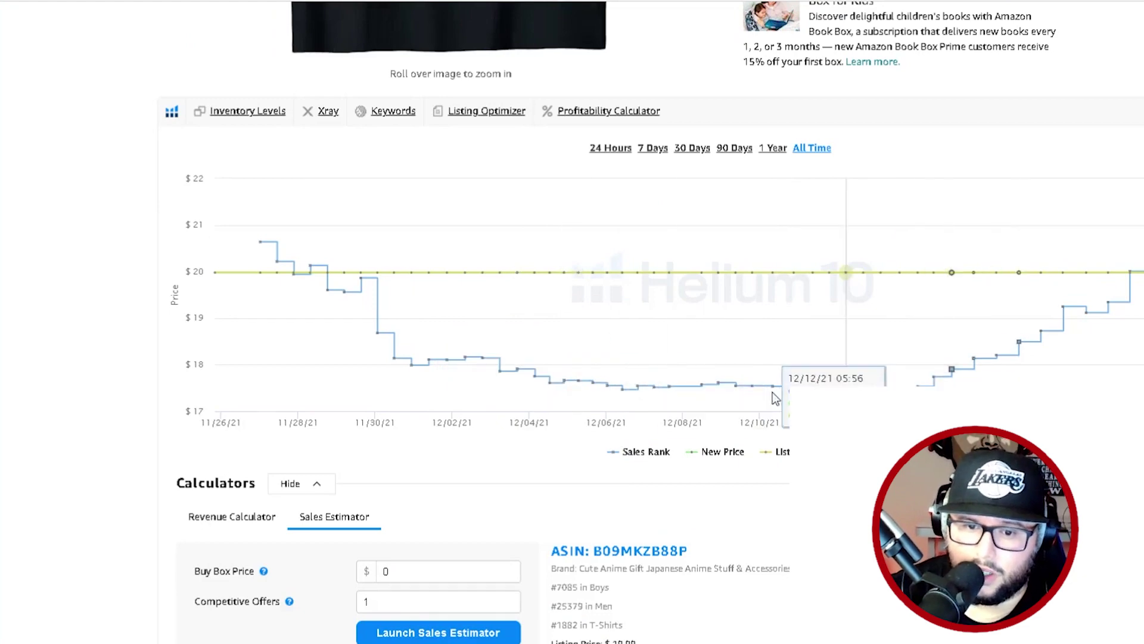
# Review the standard t-shirt's fit types, colors and list prices, and the other product types available for the design.
pyautogui.scroll(8, 686, 386)
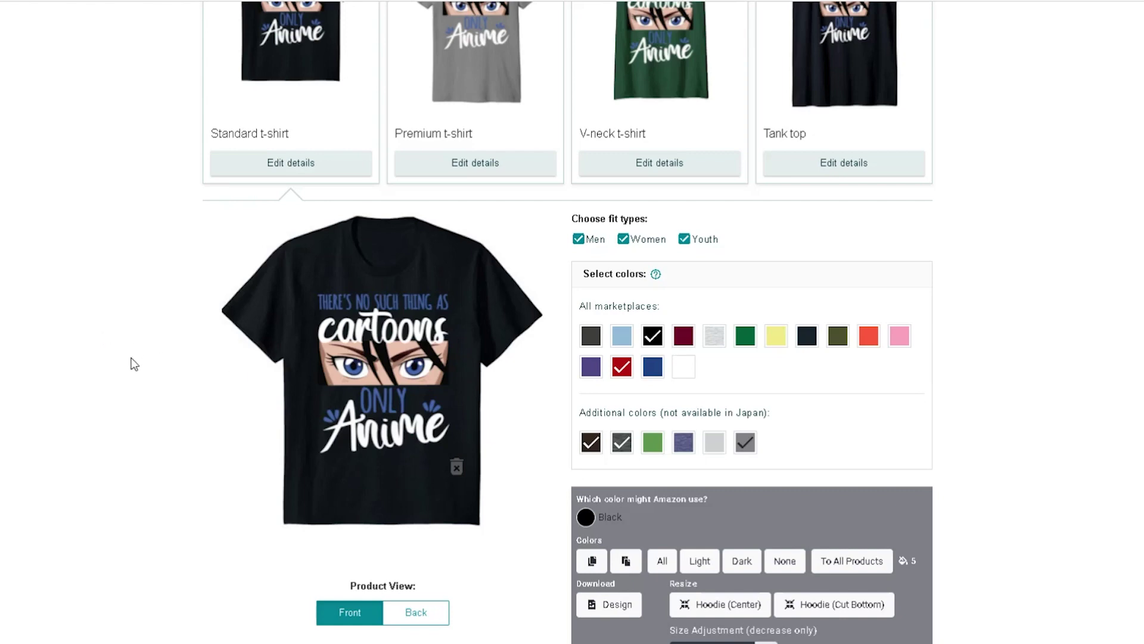
pyautogui.scroll(3, 166, 289)
pyautogui.scroll(-12, 782, 352)
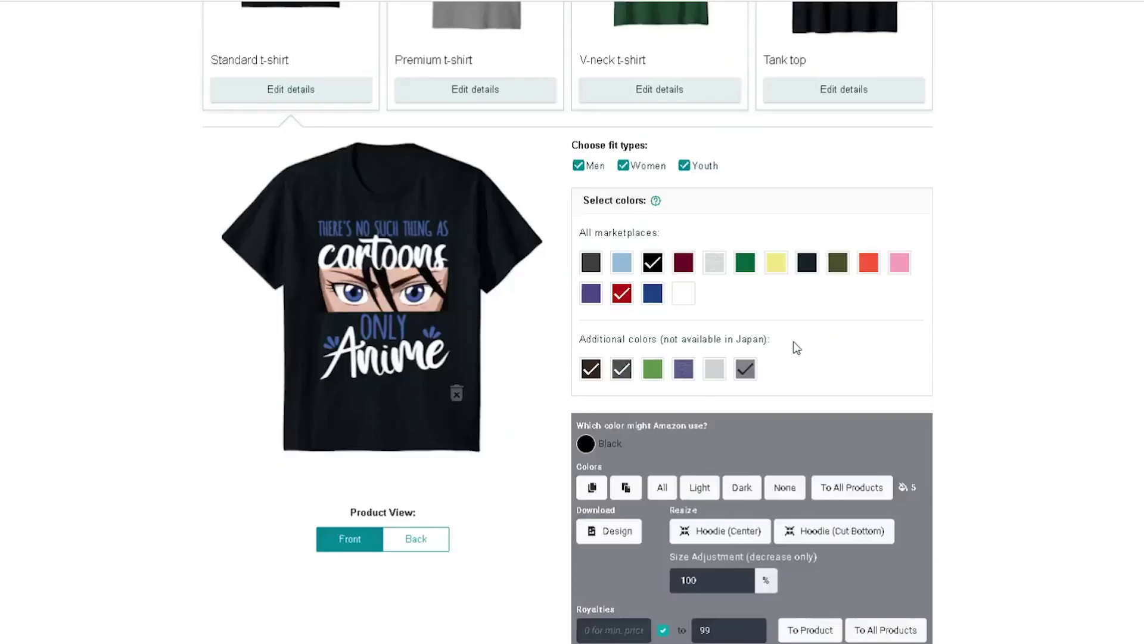
pyautogui.scroll(6, 852, 410)
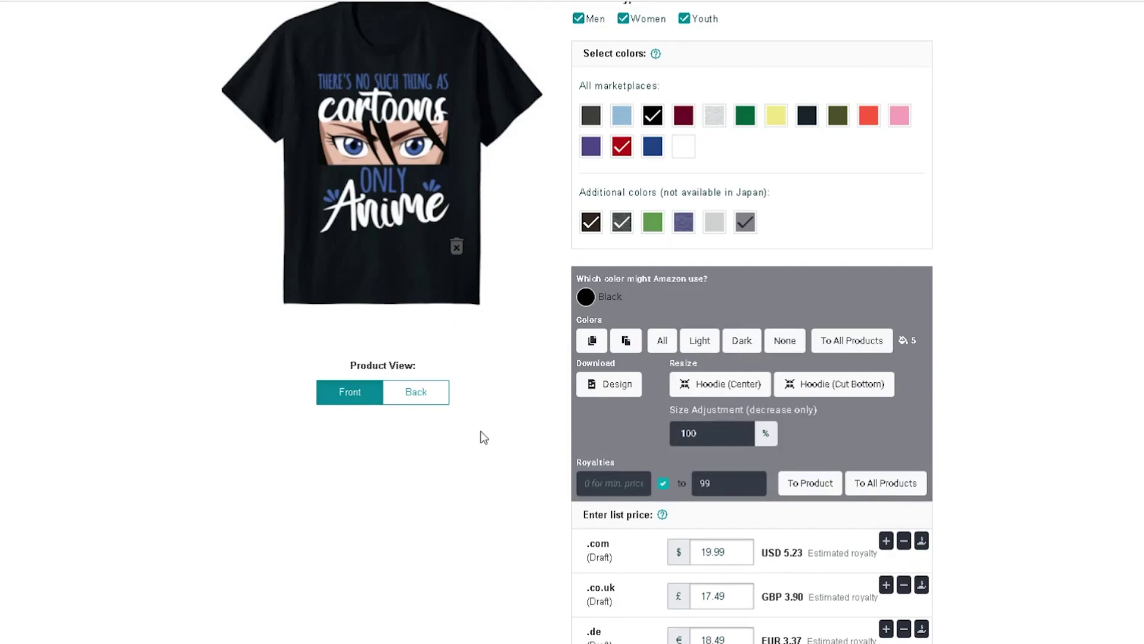
pyautogui.scroll(7, 518, 427)
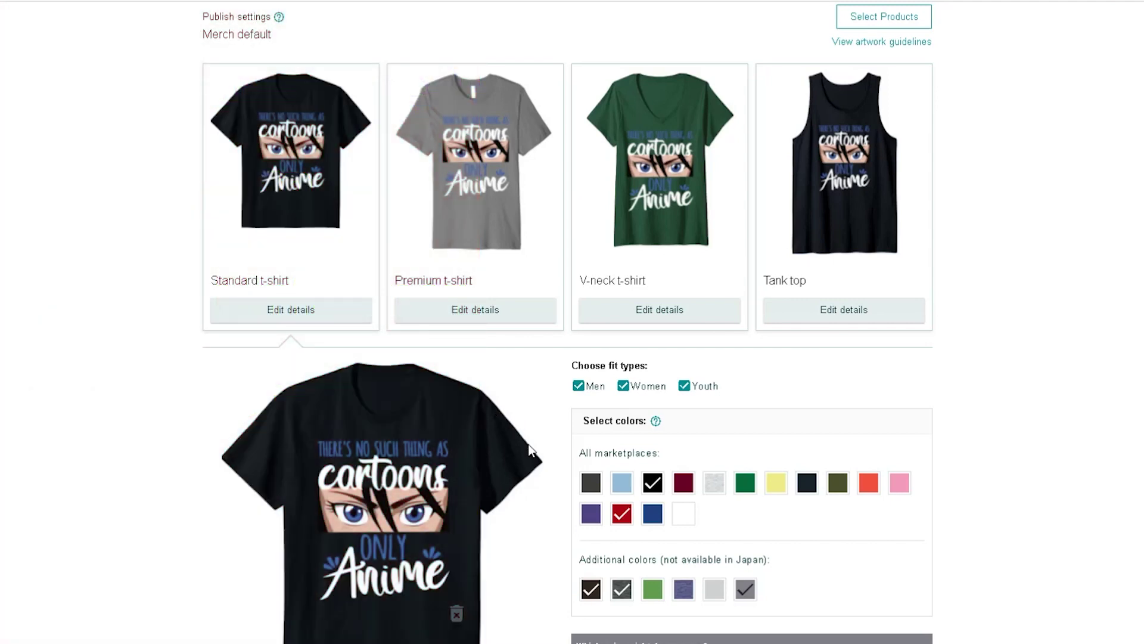
pyautogui.scroll(-15, 917, 504)
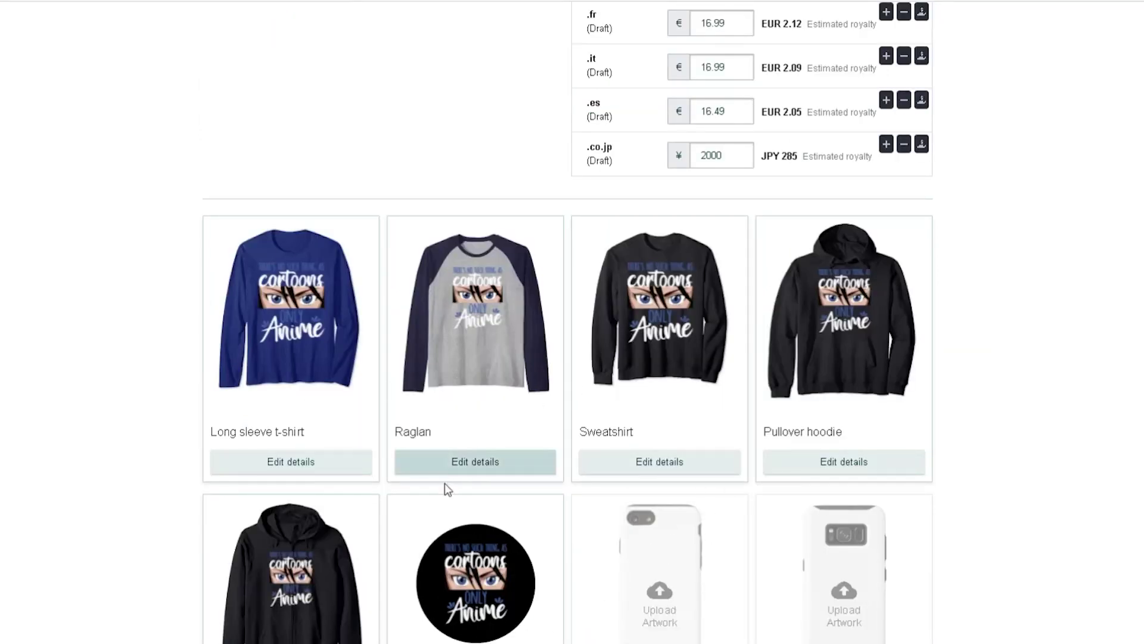
pyautogui.scroll(-1, 444, 483)
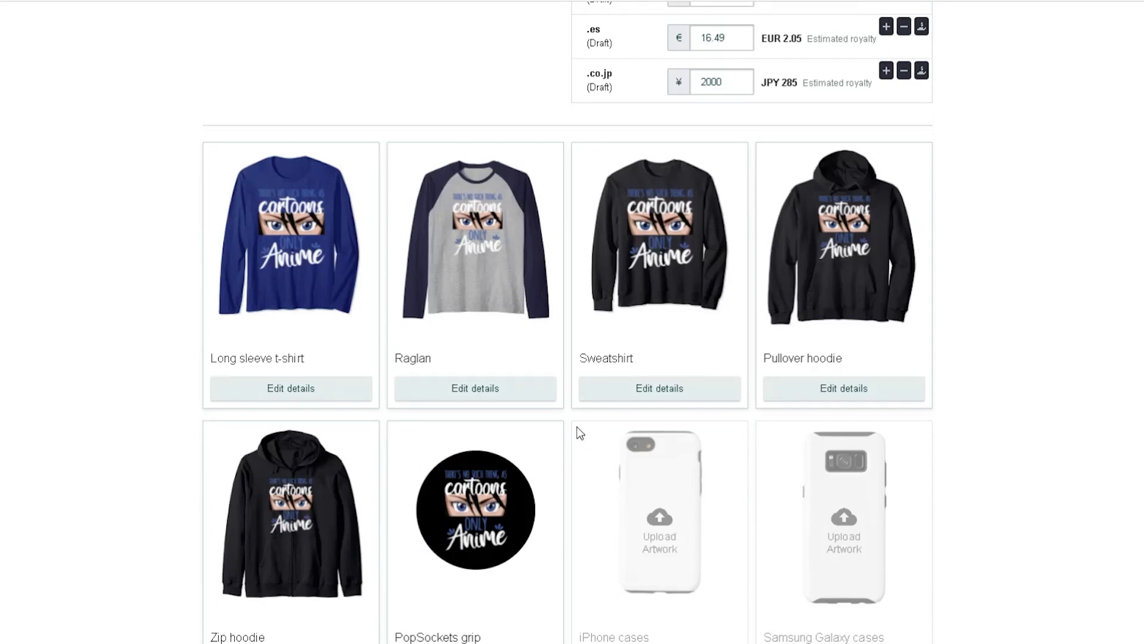
pyautogui.scroll(-2, 517, 492)
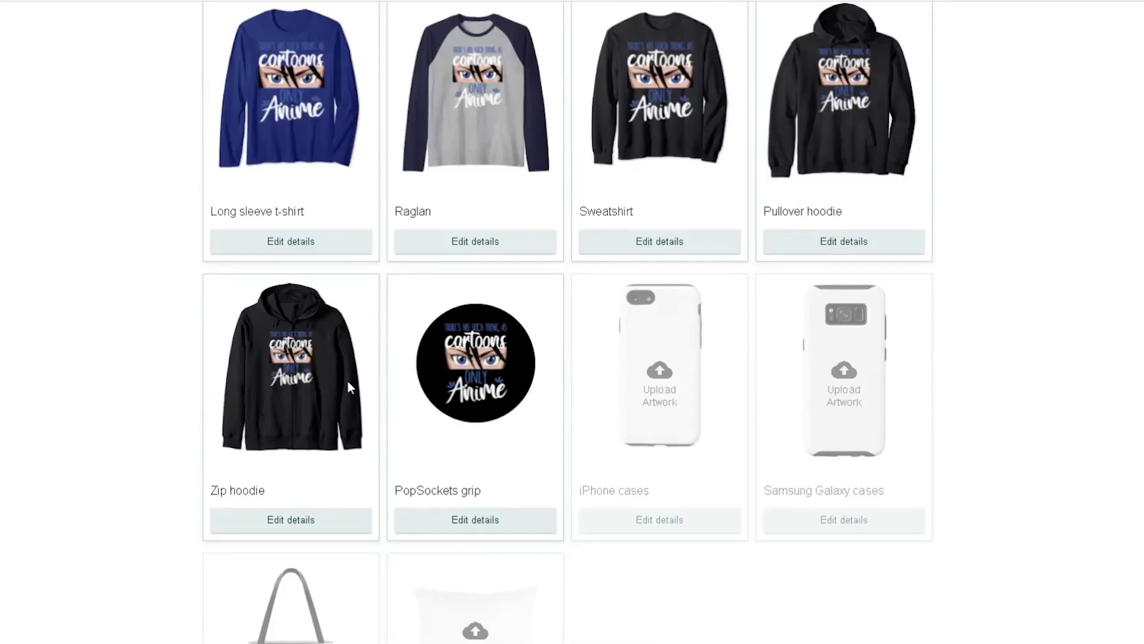
pyautogui.scroll(-1, 615, 432)
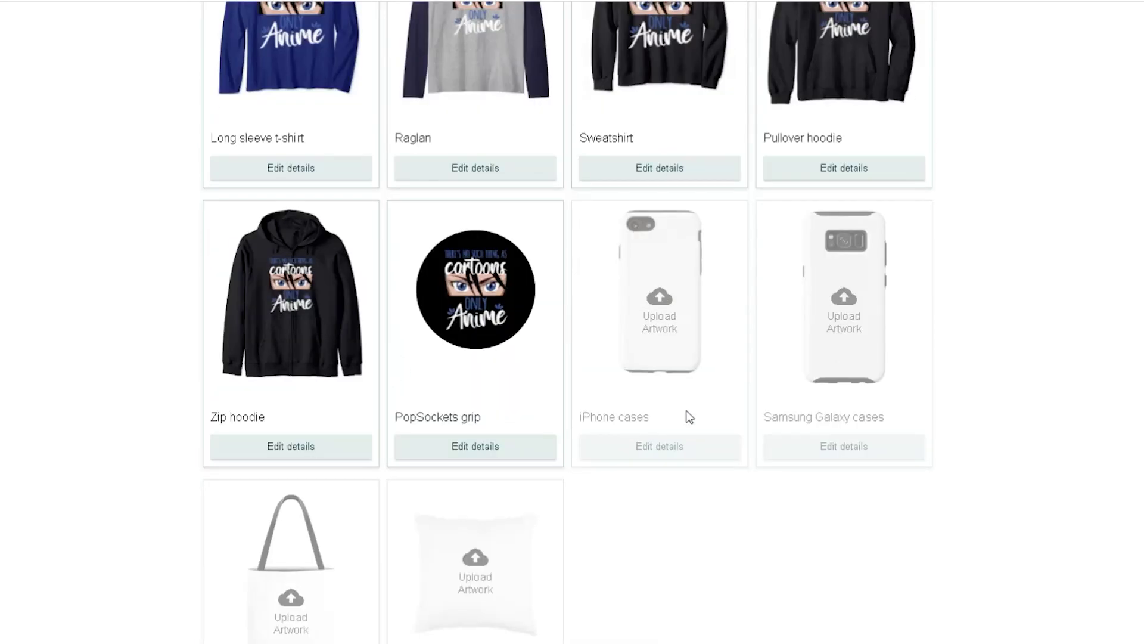
pyautogui.scroll(-2, 638, 472)
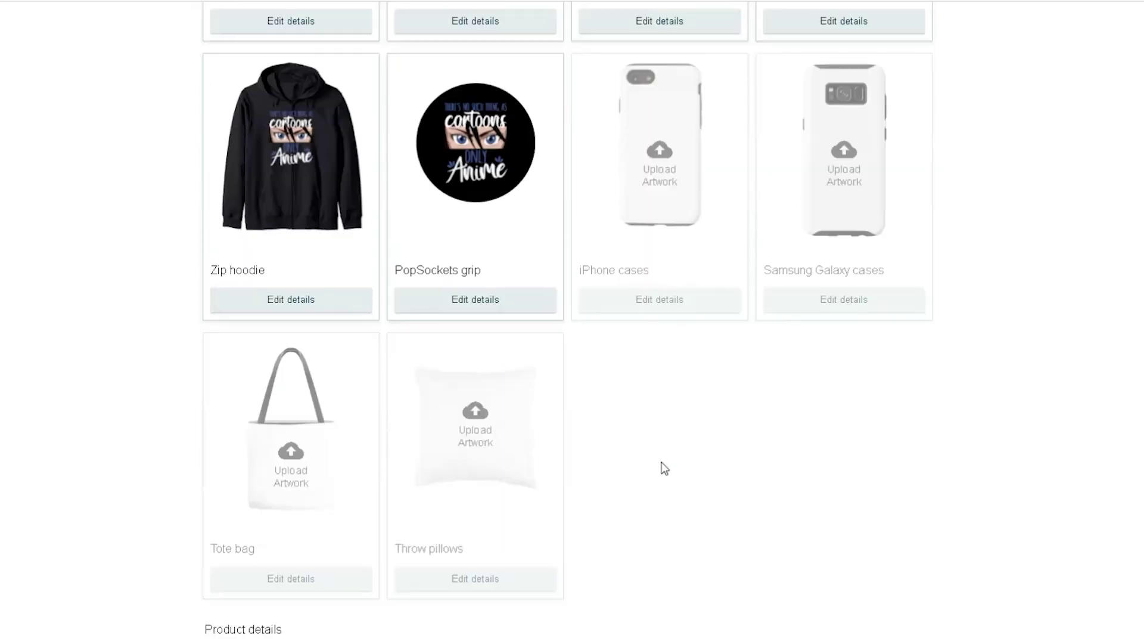
pyautogui.scroll(8, 570, 397)
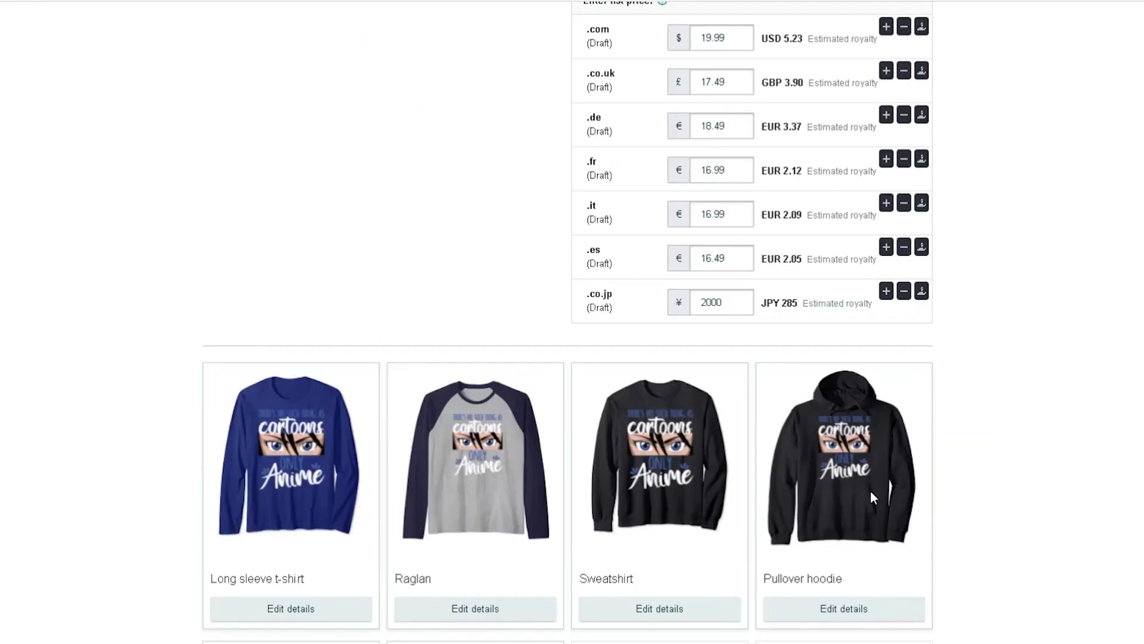
# Run the MI Trademark Check on the English product details, inspect the marked wording, and turn the check off.
pyautogui.scroll(-12, 865, 489)
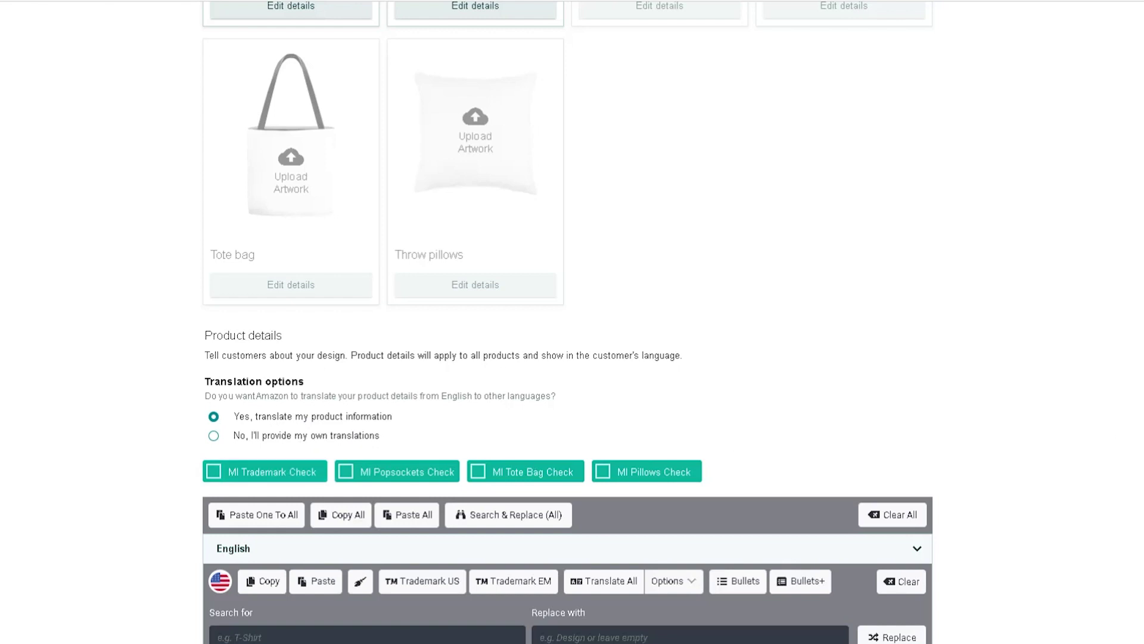
pyautogui.scroll(-5, 1059, 458)
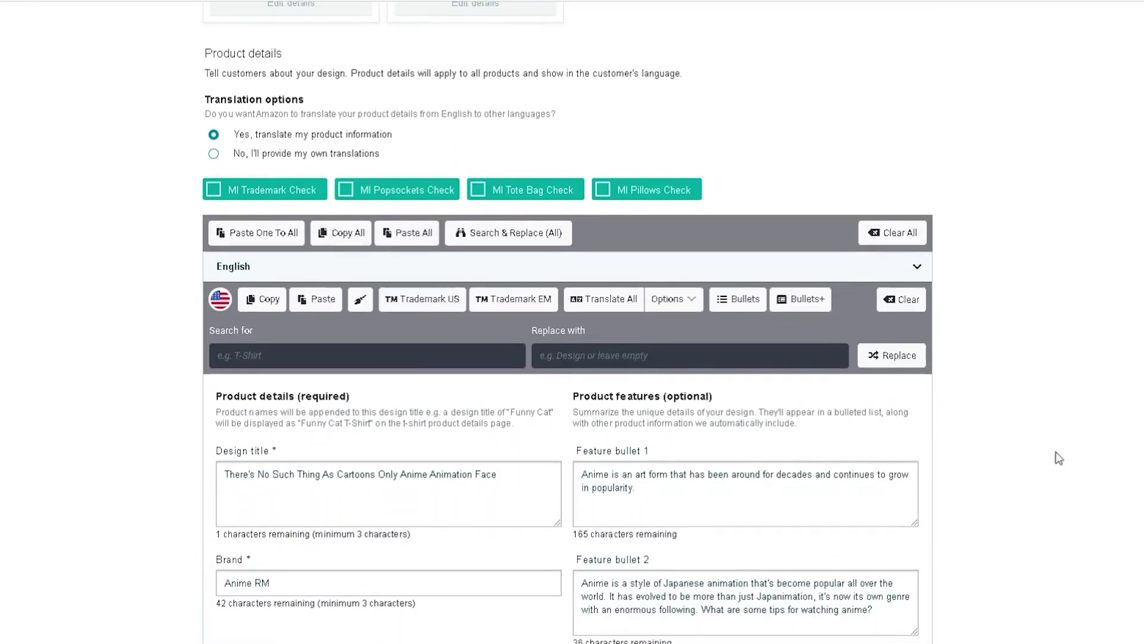
pyautogui.click(261, 197)
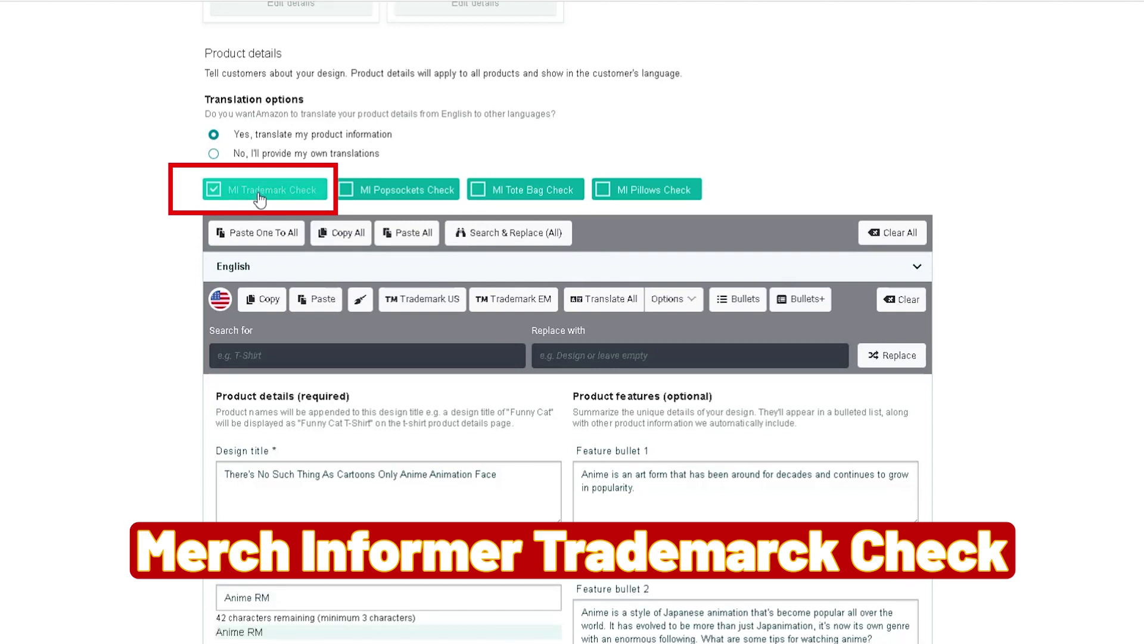
pyautogui.scroll(-3, 335, 350)
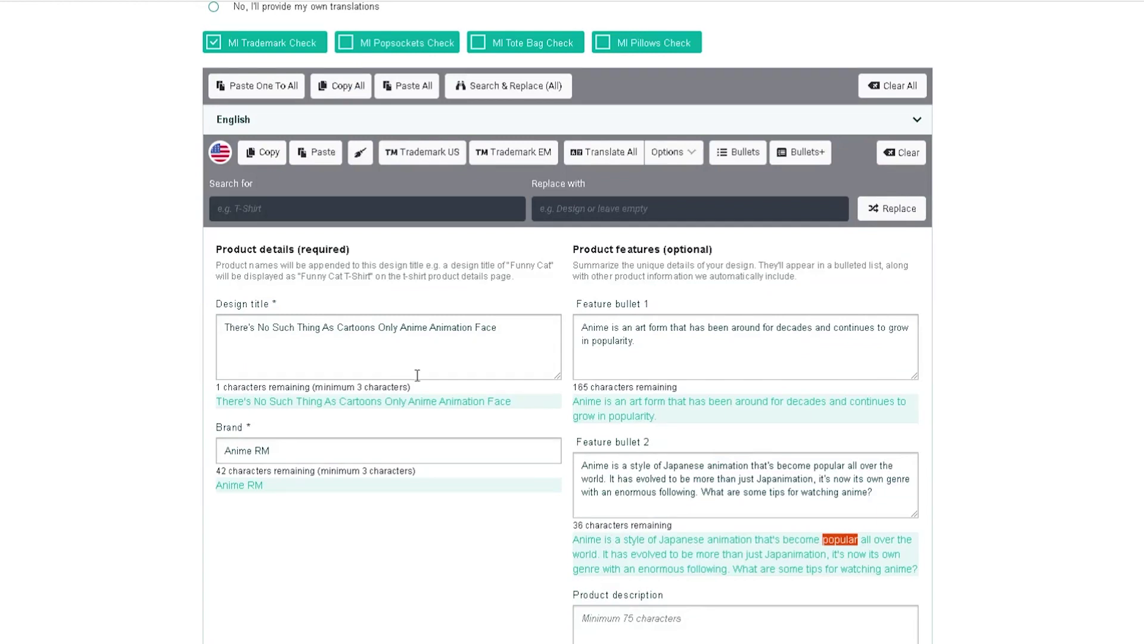
pyautogui.click(271, 45)
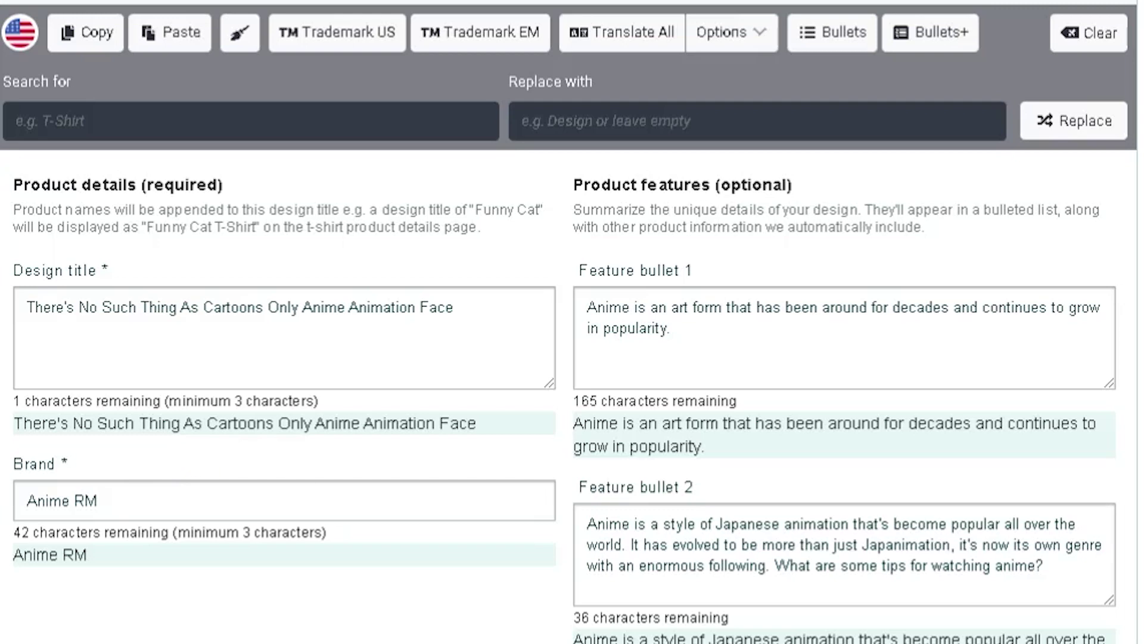
# Examine the wording of the design title and brand, including the title's ending "Animation Face".
pyautogui.moveTo(25, 307); pyautogui.dragTo(350, 312)
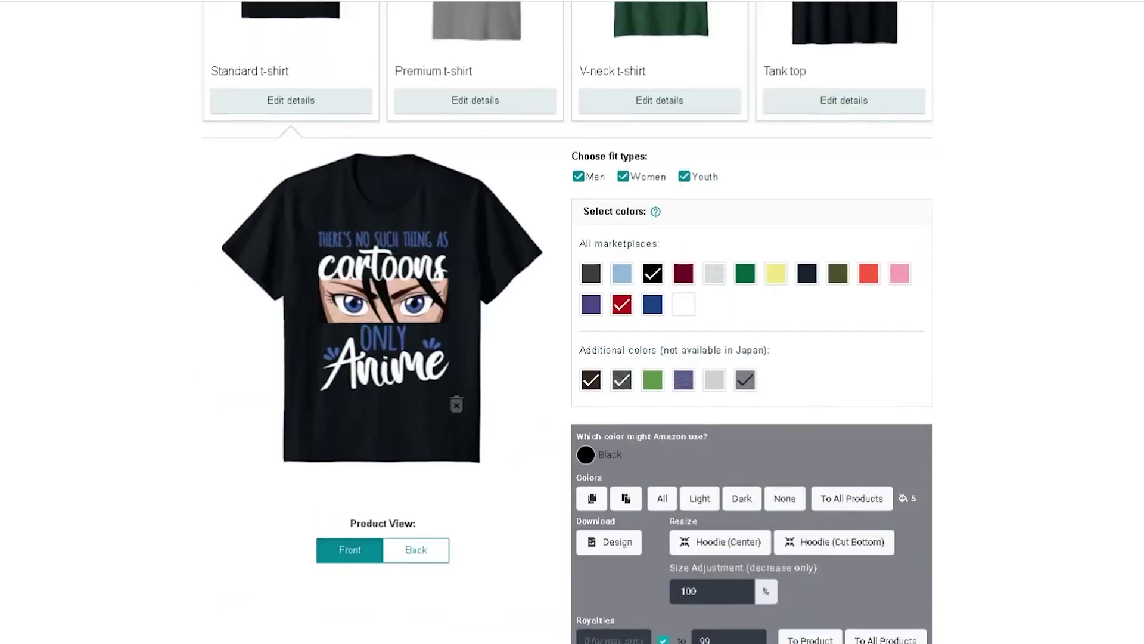
pyautogui.scroll(-2, 567, 322)
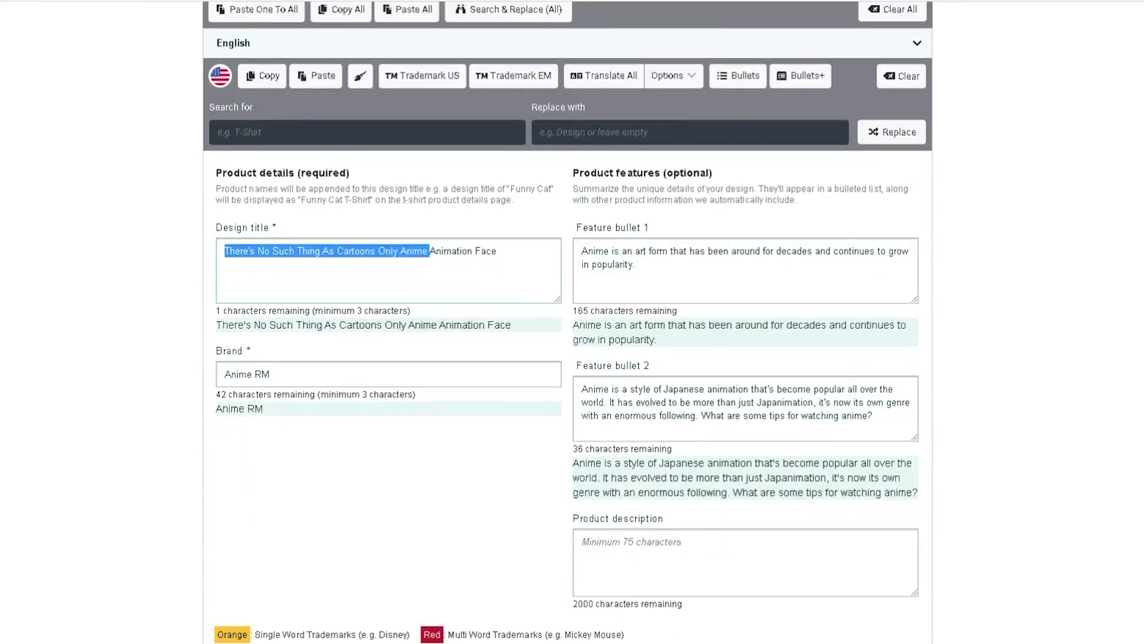
pyautogui.moveTo(289, 374); pyautogui.dragTo(212, 382)
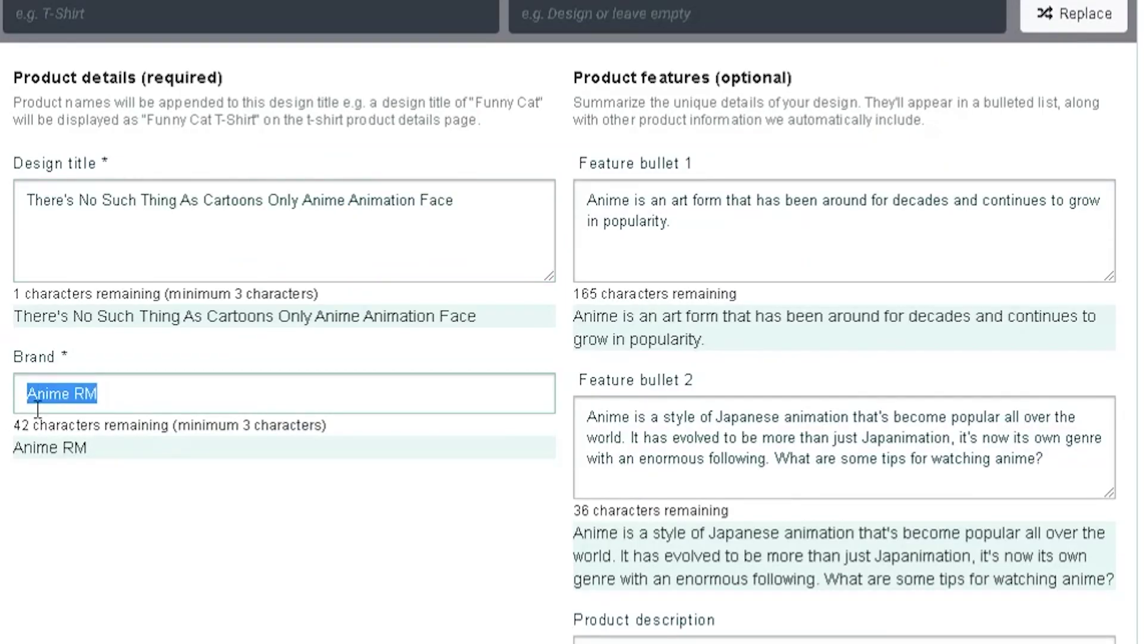
pyautogui.doubleClick(85, 394)
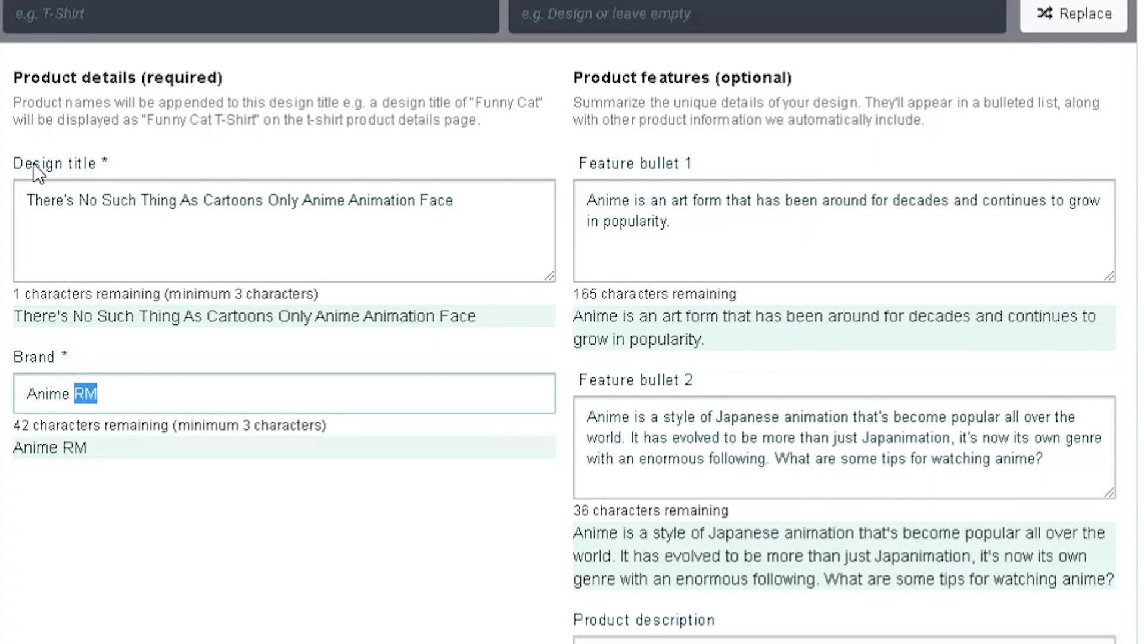
pyautogui.moveTo(27, 199); pyautogui.dragTo(347, 192)
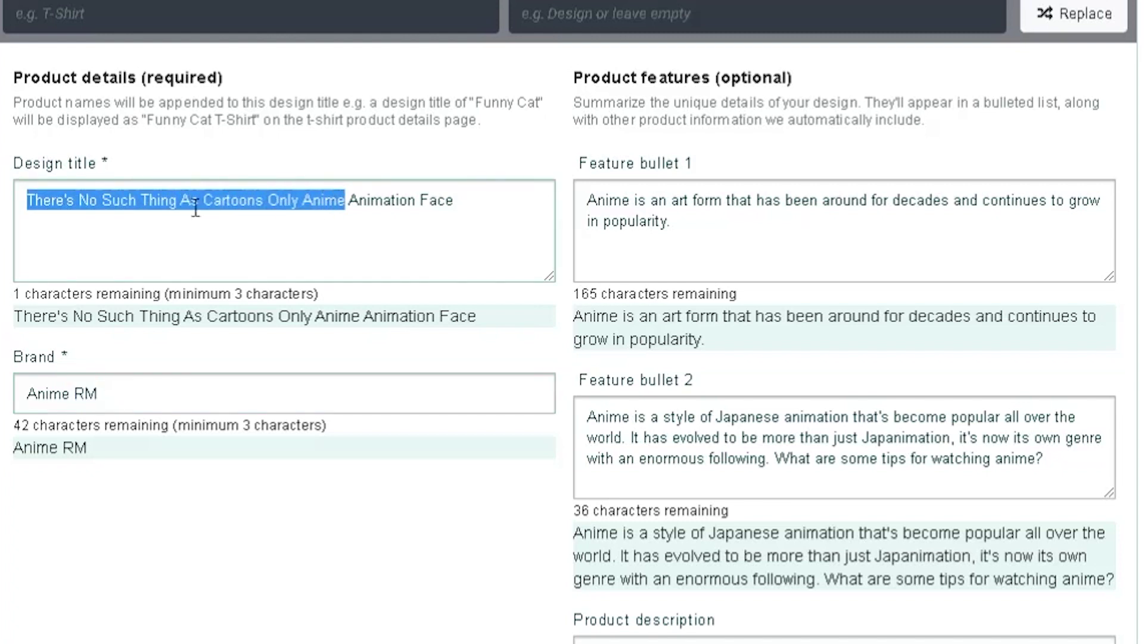
pyautogui.click(351, 200)
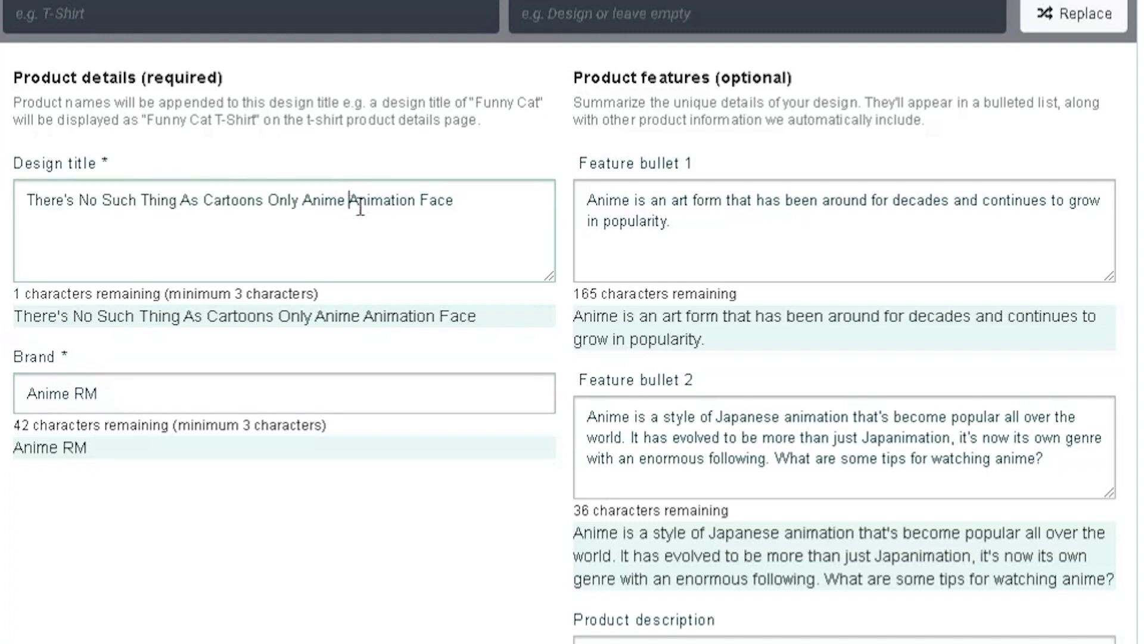
pyautogui.moveTo(346, 200); pyautogui.dragTo(532, 244)
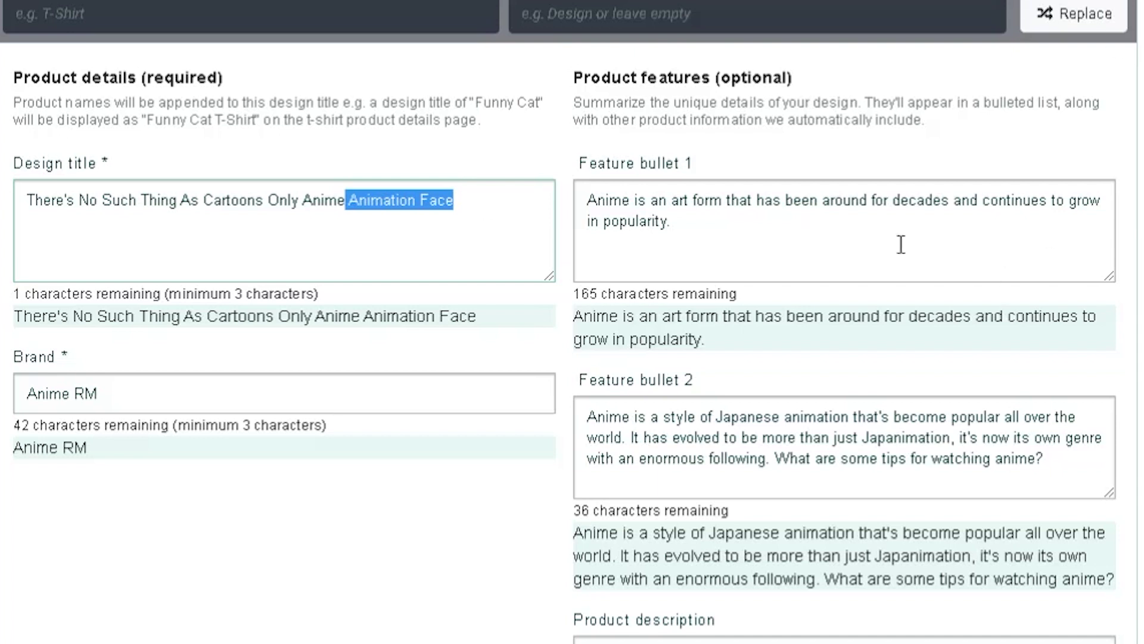
# Review feature bullet 1 and delete the question "What are some tips for watching anime?" from feature bullet 2.
pyautogui.click(702, 237)
pyautogui.moveTo(699, 220); pyautogui.dragTo(587, 201)
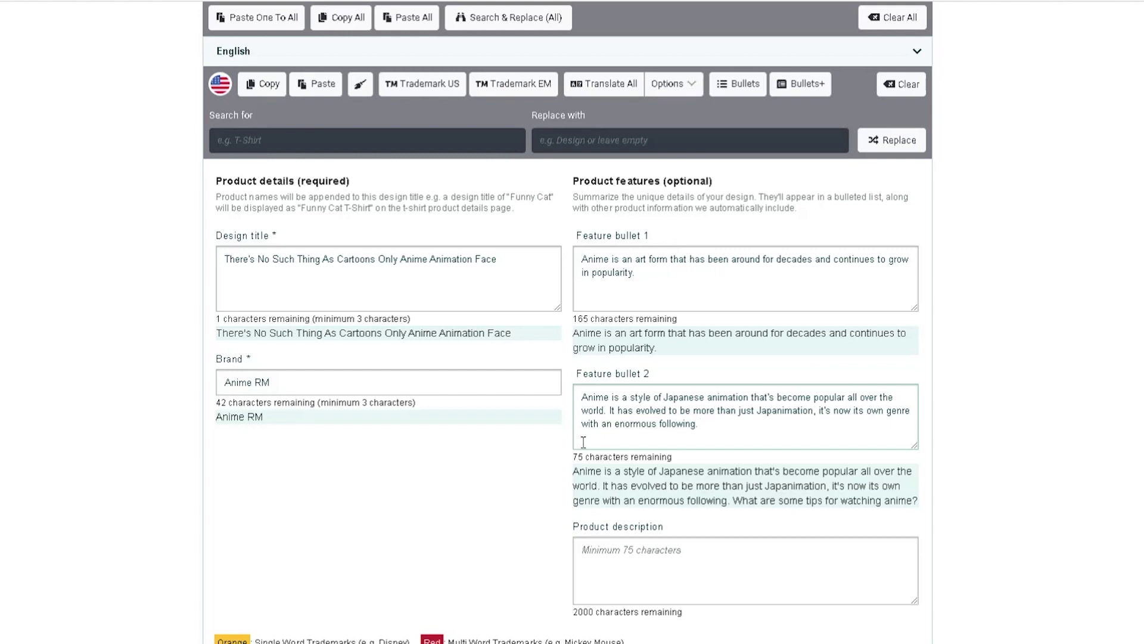
pyautogui.scroll(3, 568, 322)
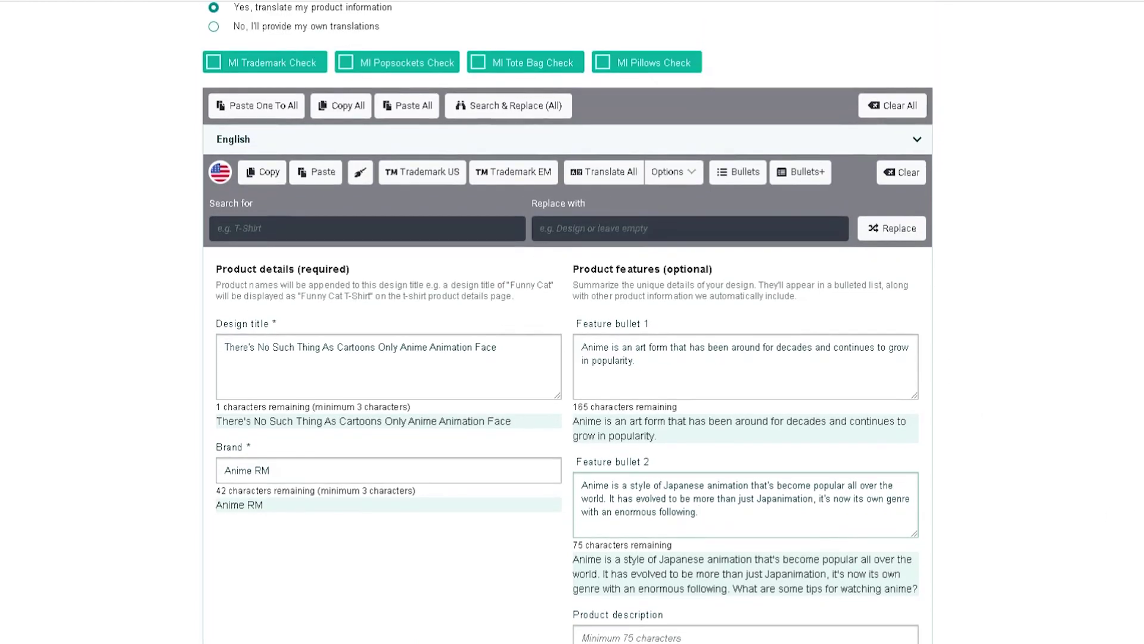
pyautogui.scroll(2, 567, 322)
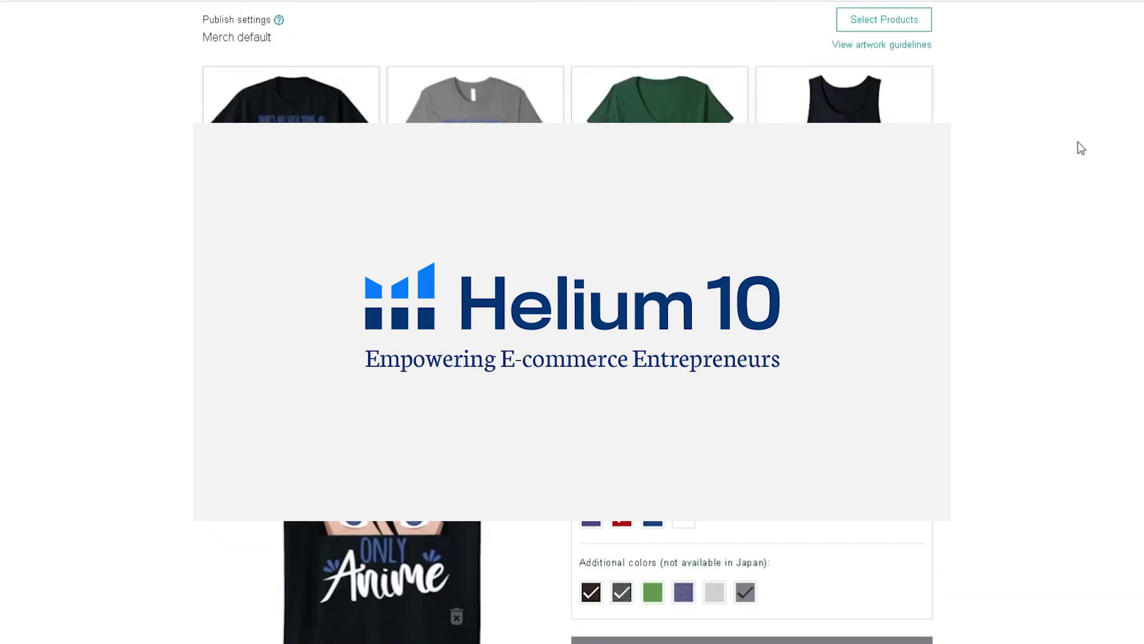
pyautogui.scroll(-20, 567, 322)
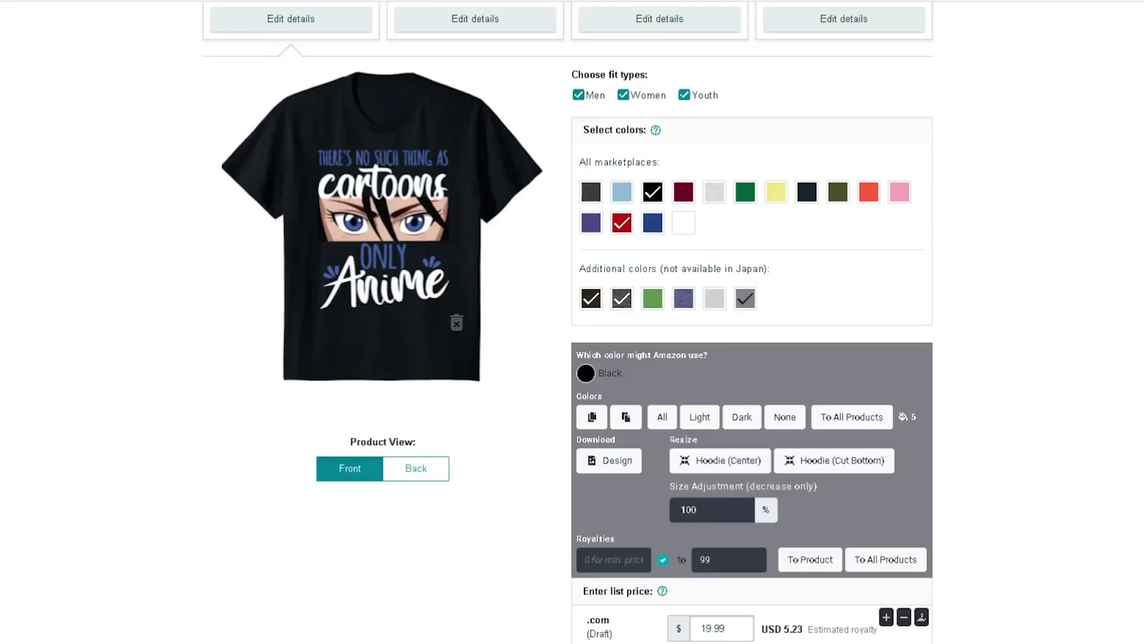
pyautogui.scroll(2, 567, 322)
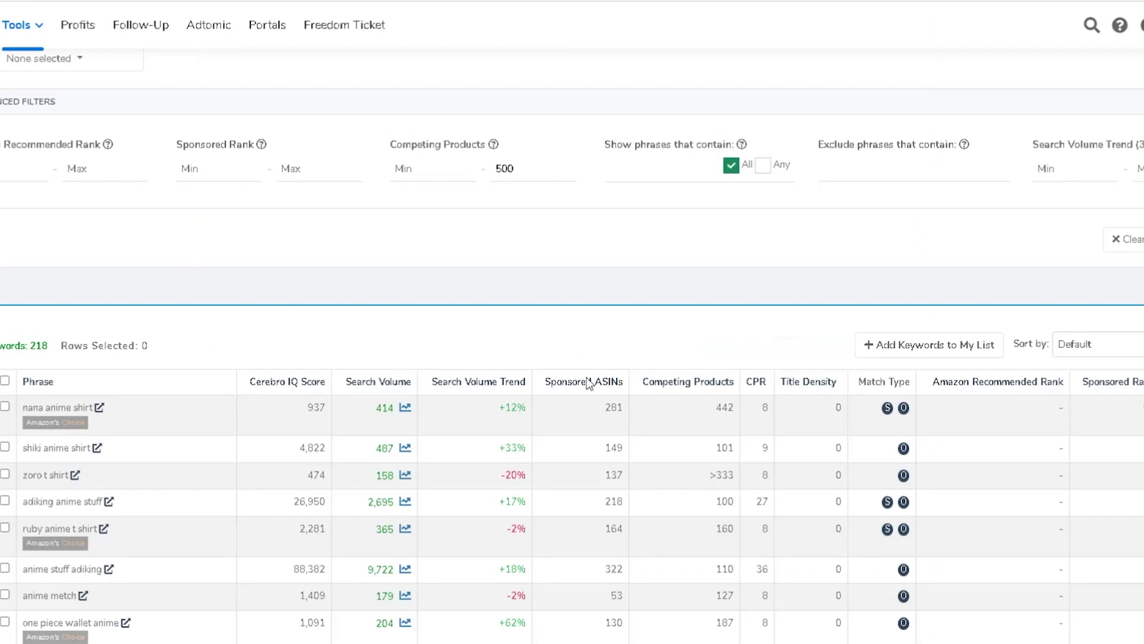
# In Helium 10 Cerebro, examine the anime shirt's keyword phrases and the competing products filter, checking the source listing on Amazon.
pyautogui.scroll(6, 602, 387)
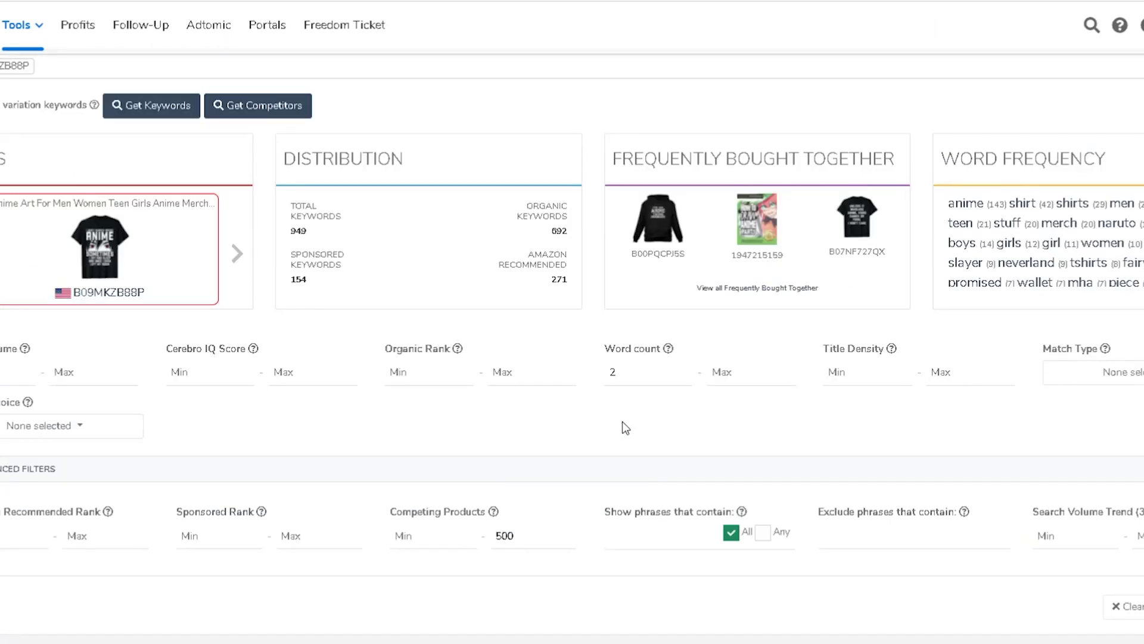
pyautogui.scroll(-1, 467, 448)
pyautogui.scroll(2, 467, 452)
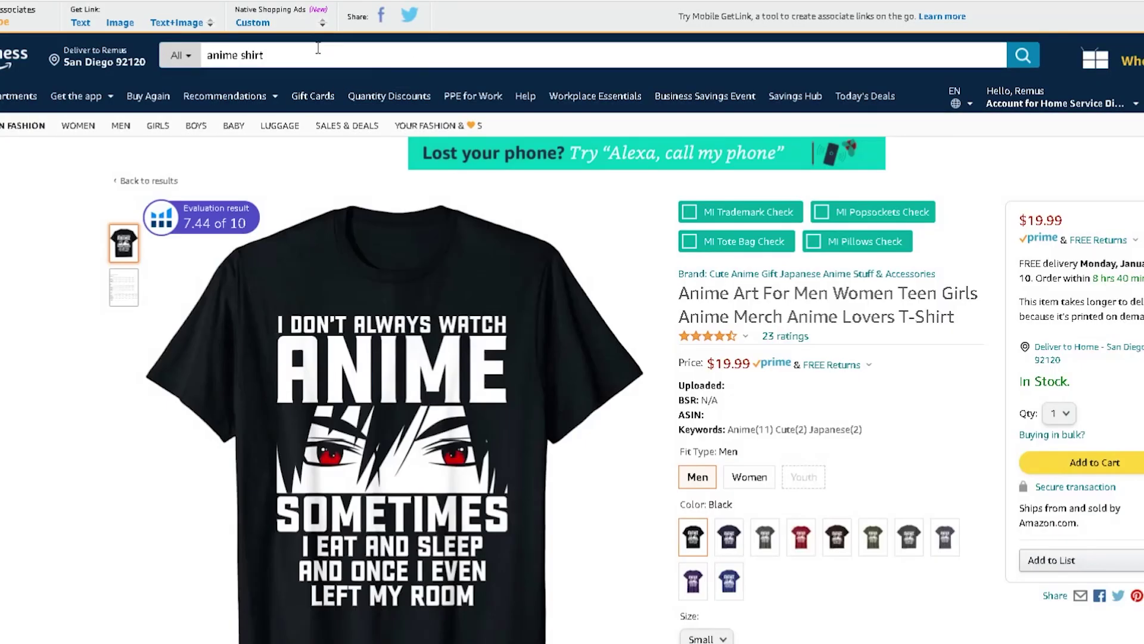
pyautogui.click(282, 60)
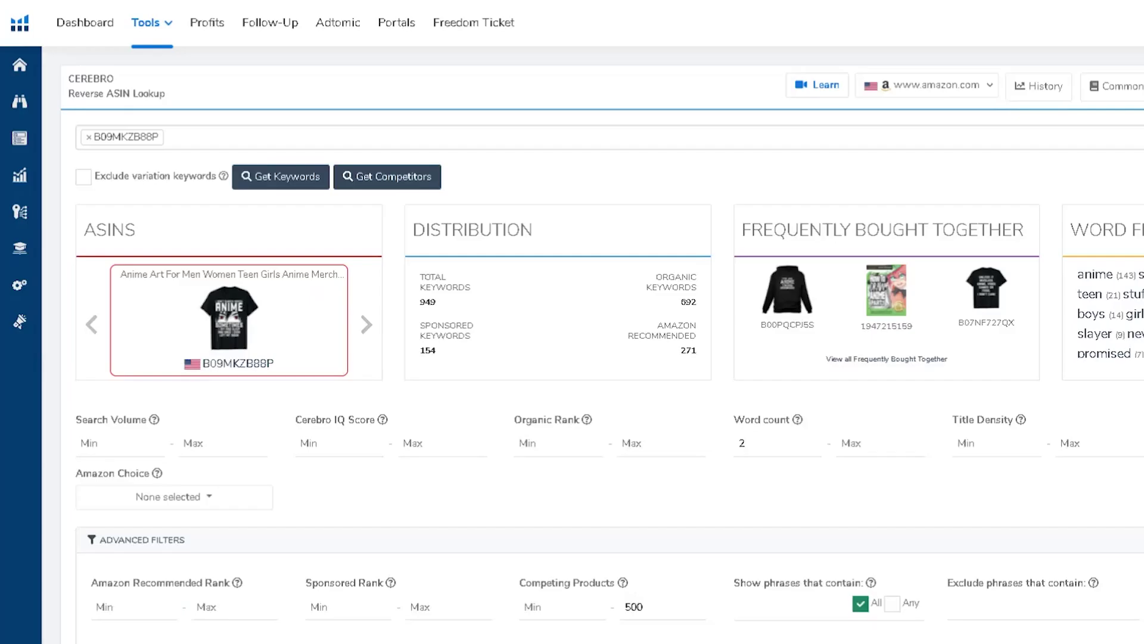
pyautogui.scroll(-6, 459, 530)
pyautogui.scroll(-1, 474, 522)
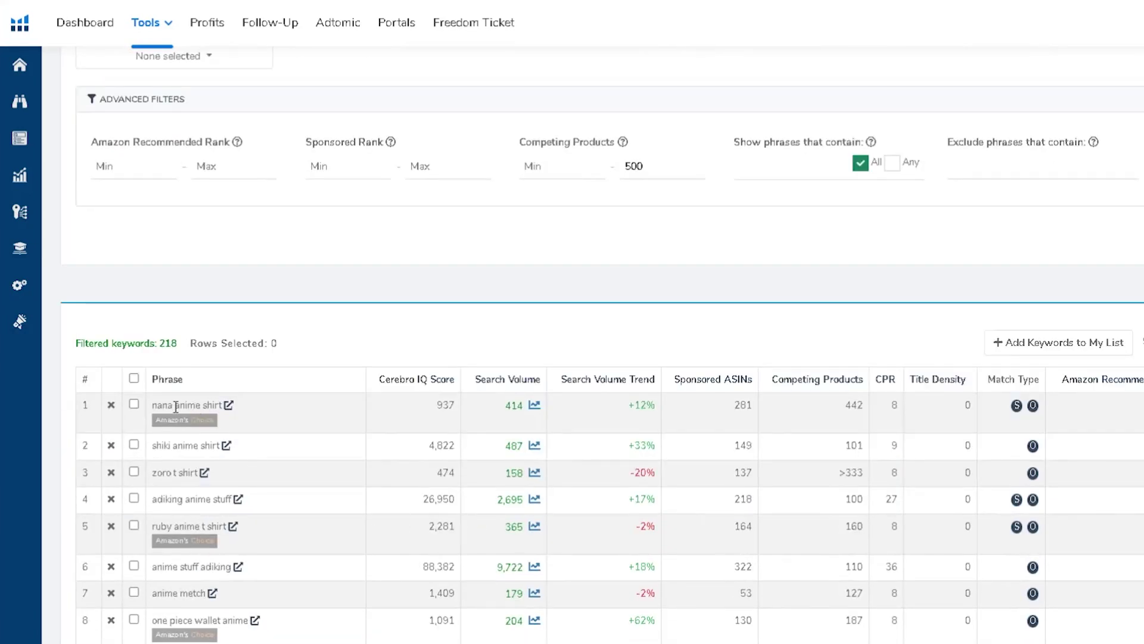
pyautogui.moveTo(154, 407); pyautogui.dragTo(203, 407)
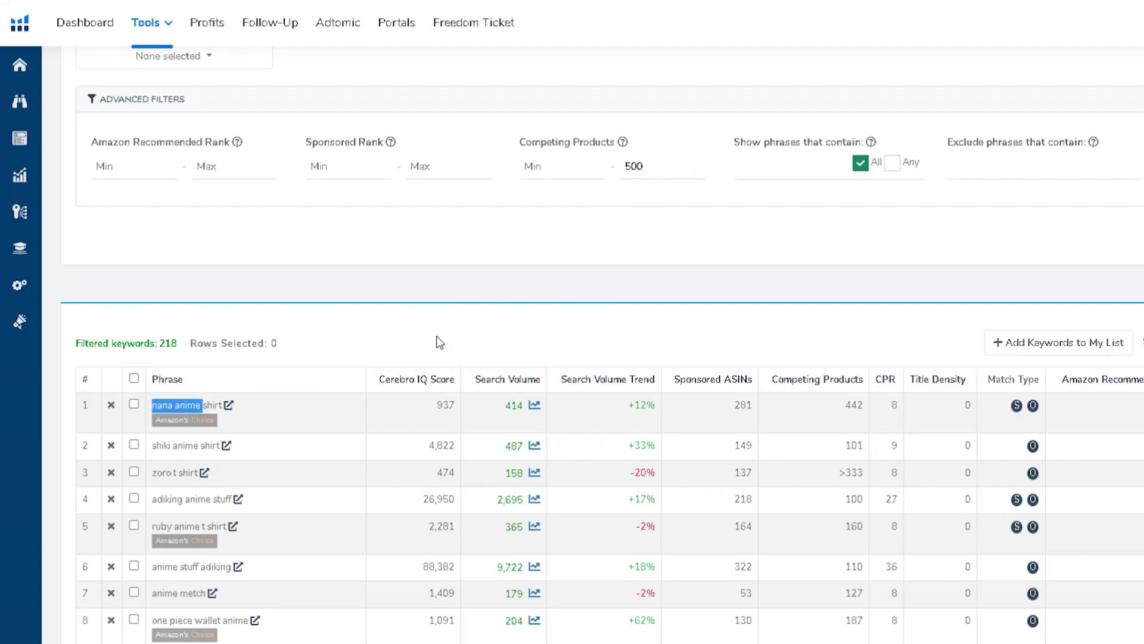
pyautogui.click(642, 164)
pyautogui.doubleClick(639, 166)
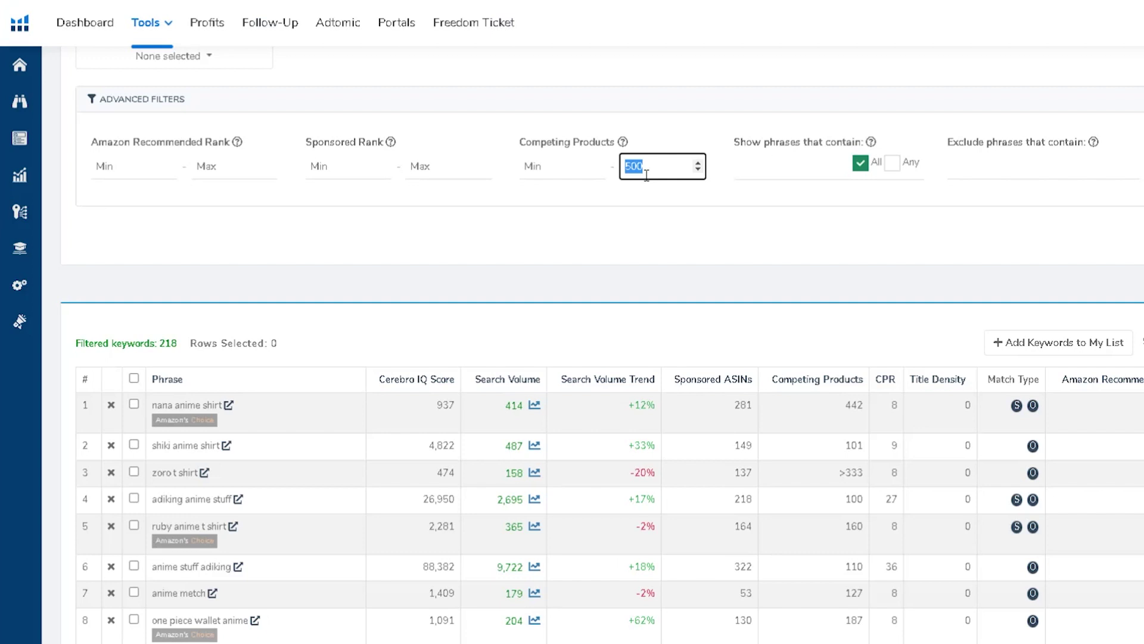
pyautogui.click(655, 176)
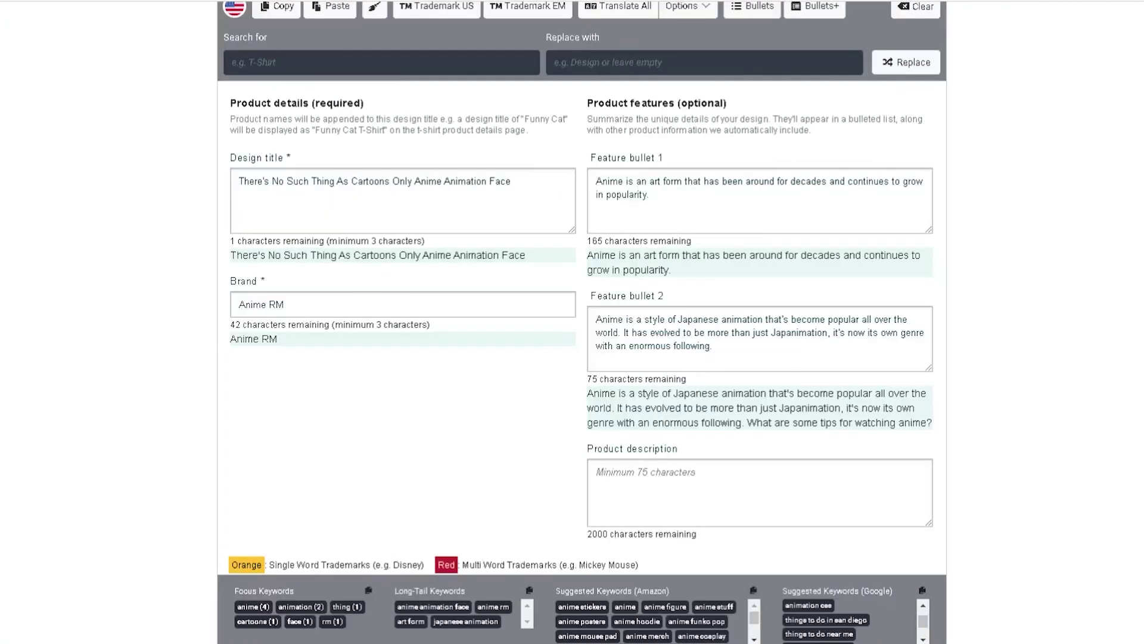
# Back in the Merch listing form, compare the design title's main phrase with its extra keywords "Animation" and "Face".
pyautogui.moveTo(242, 183); pyautogui.dragTo(450, 187)
pyautogui.doubleClick(457, 186)
pyautogui.click(501, 182)
pyautogui.doubleClick(501, 182)
pyautogui.moveTo(239, 179); pyautogui.dragTo(442, 182)
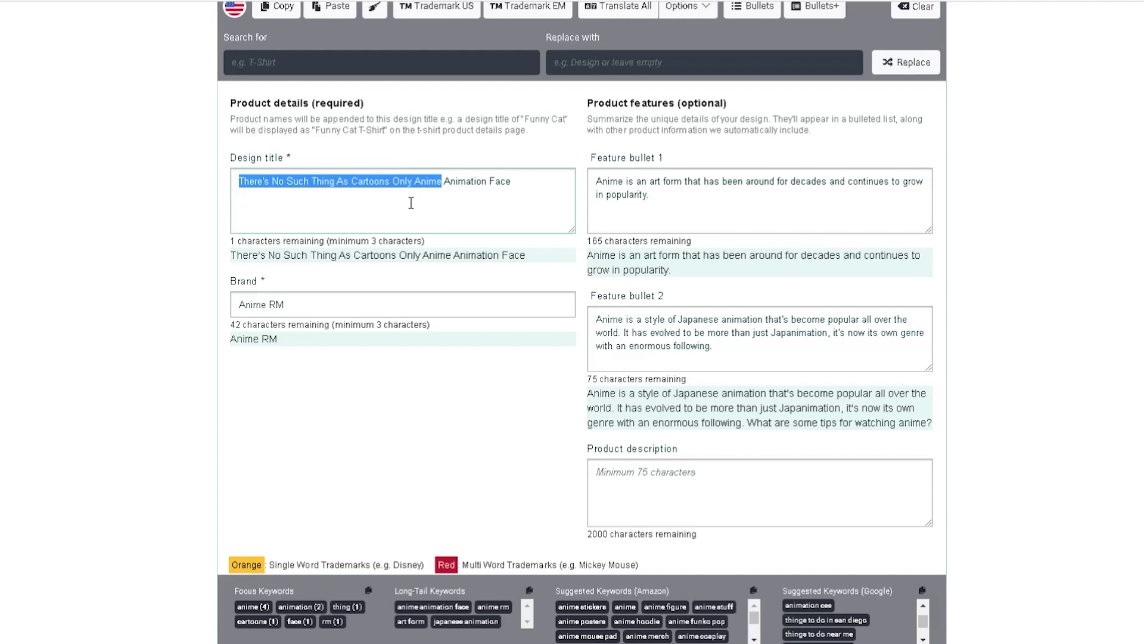
# Examine the word combinations at the end of the design title and the wording of the brand "Anime RM".
pyautogui.doubleClick(462, 181)
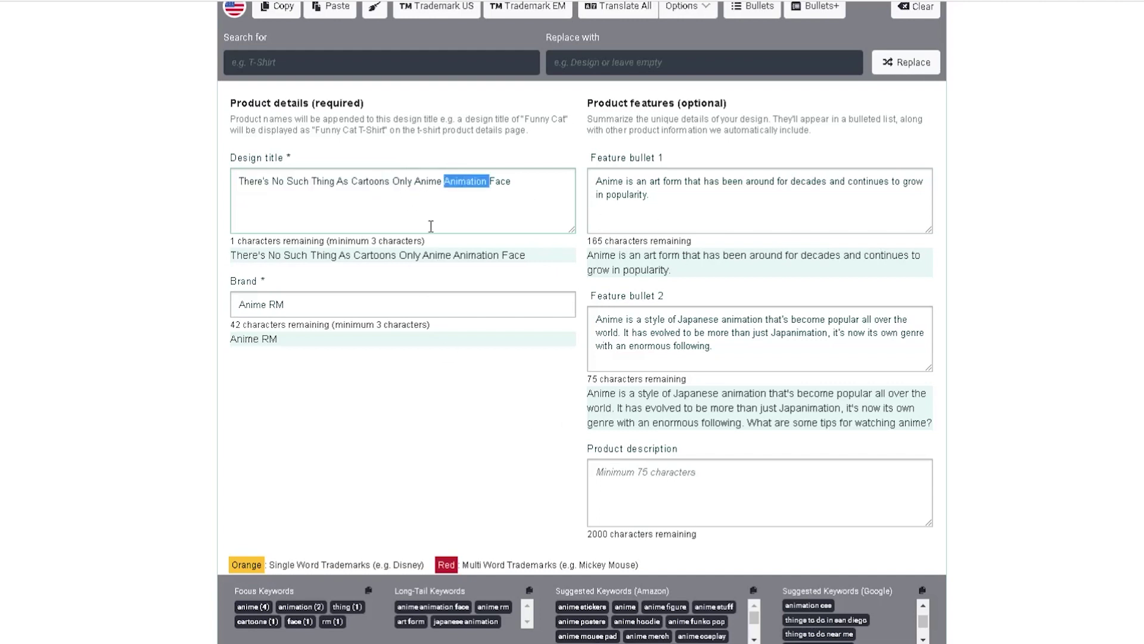
pyautogui.click(418, 180)
pyautogui.moveTo(419, 180); pyautogui.dragTo(518, 184)
pyautogui.click(452, 187)
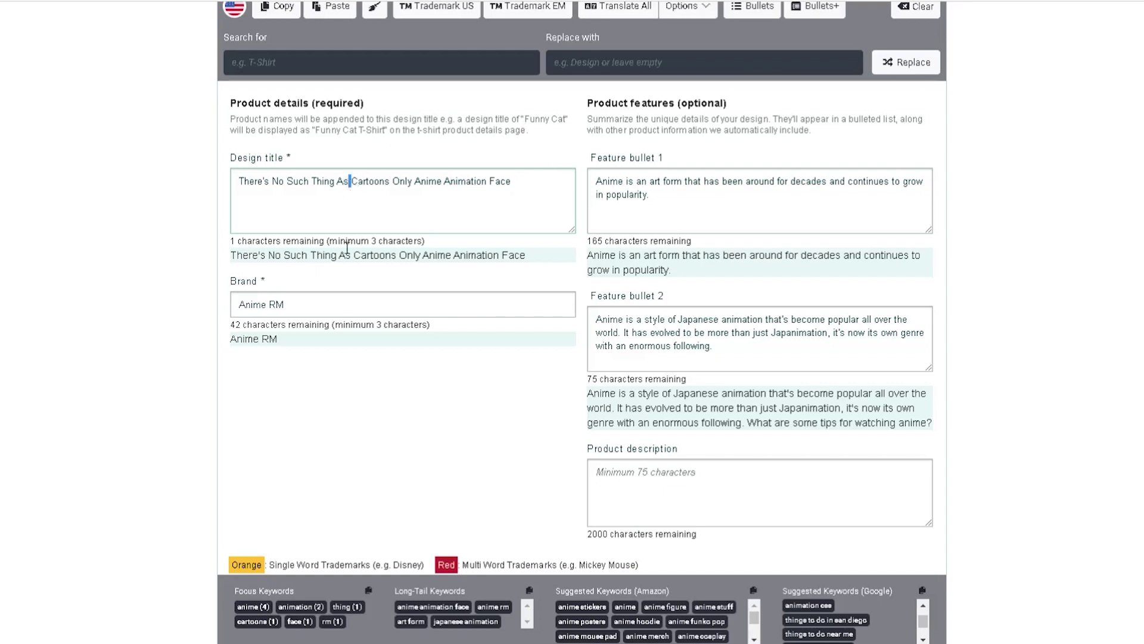
pyautogui.click(339, 299)
pyautogui.doubleClick(257, 304)
pyautogui.click(281, 309)
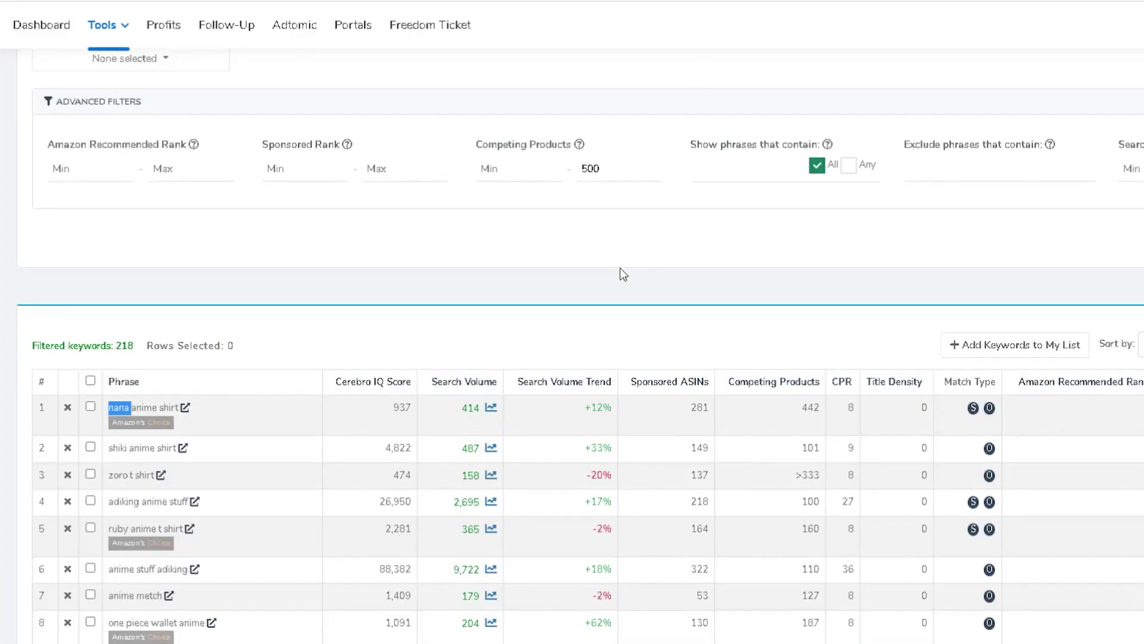
# Switch to Helium 10 Cerebro, clear the maximum for competing products and apply the filters to the anime shirt's keywords.
pyautogui.doubleClick(628, 167)
pyautogui.press('BackSpace')
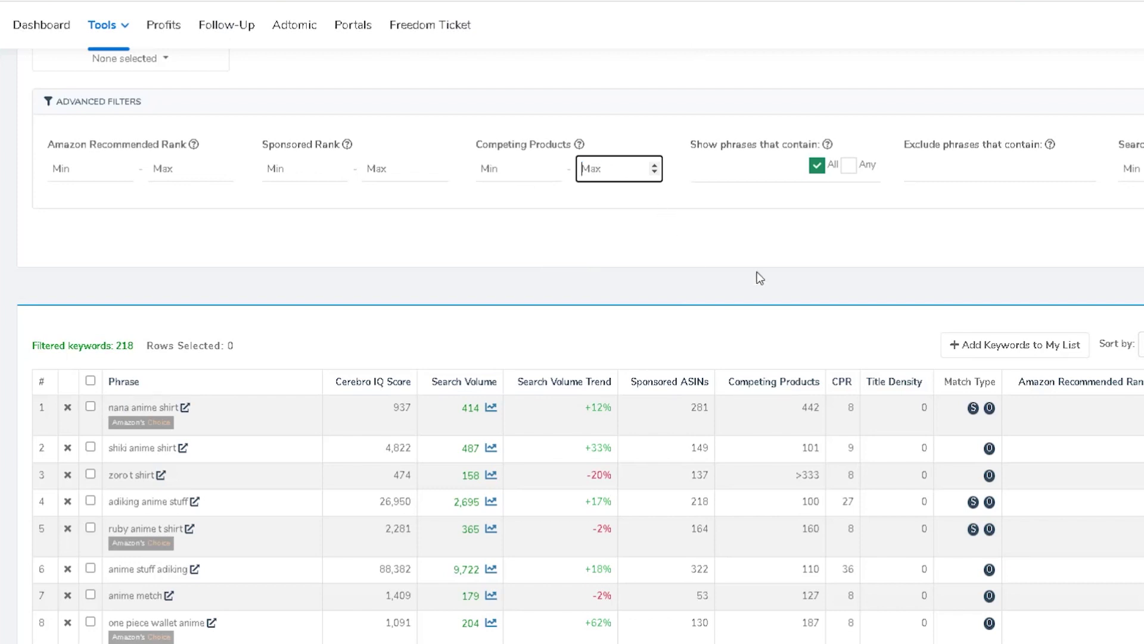
pyautogui.click(658, 233)
pyautogui.scroll(4, 662, 250)
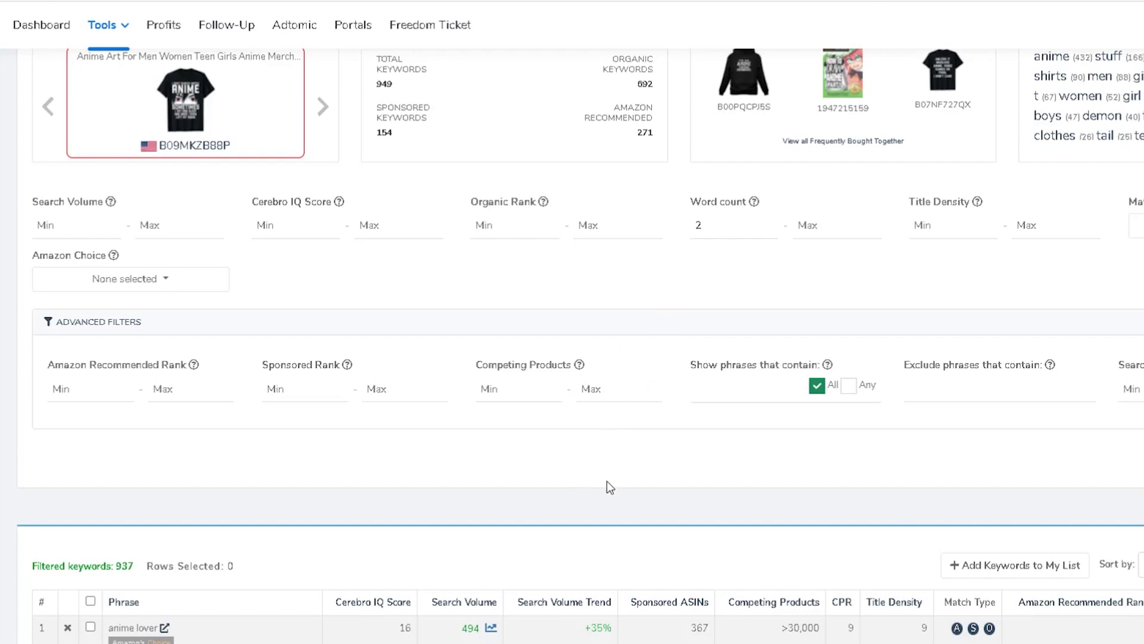
pyautogui.scroll(-3, 607, 481)
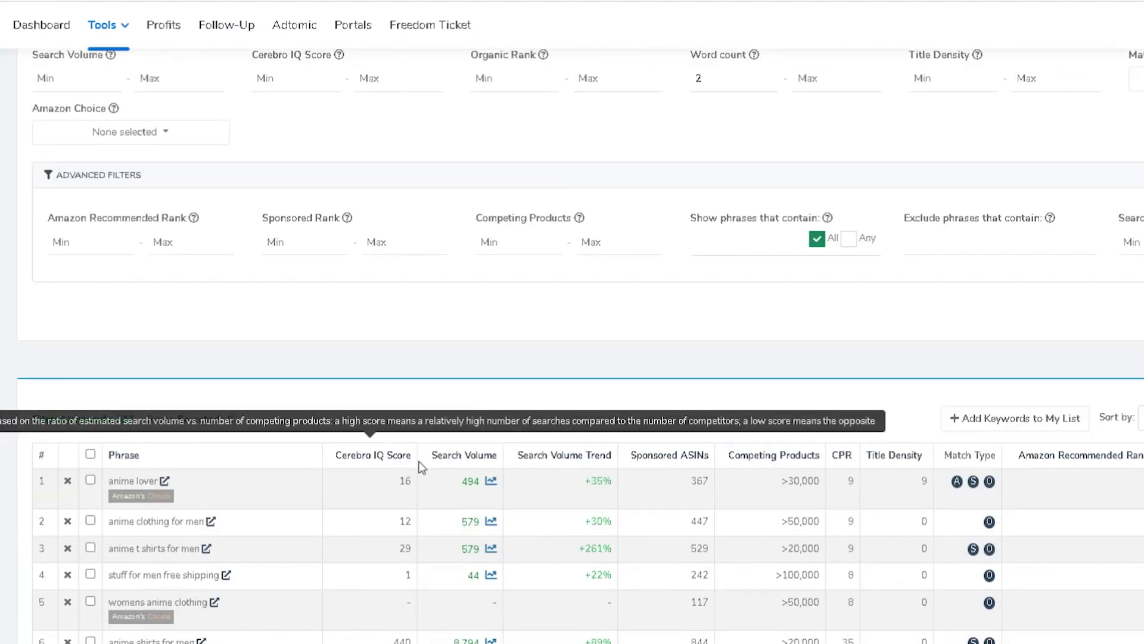
# Review the phrases "anime lover" and "anime t shirts for men", viewing the latter's one-year search volume history.
pyautogui.moveTo(109, 480); pyautogui.dragTo(159, 480)
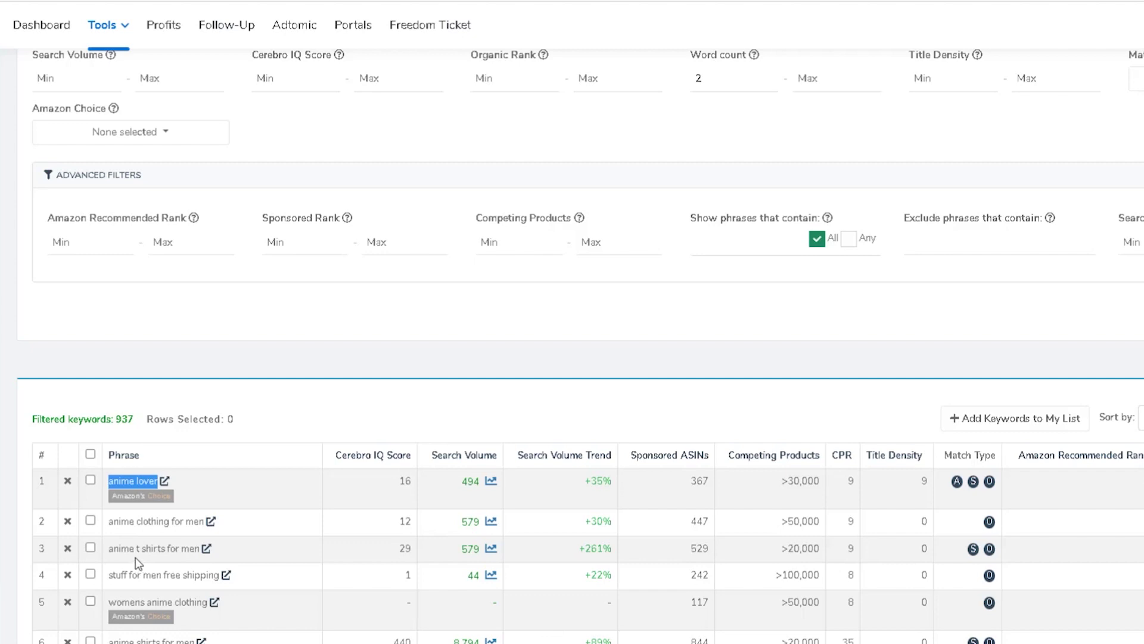
pyautogui.moveTo(200, 548); pyautogui.dragTo(109, 547)
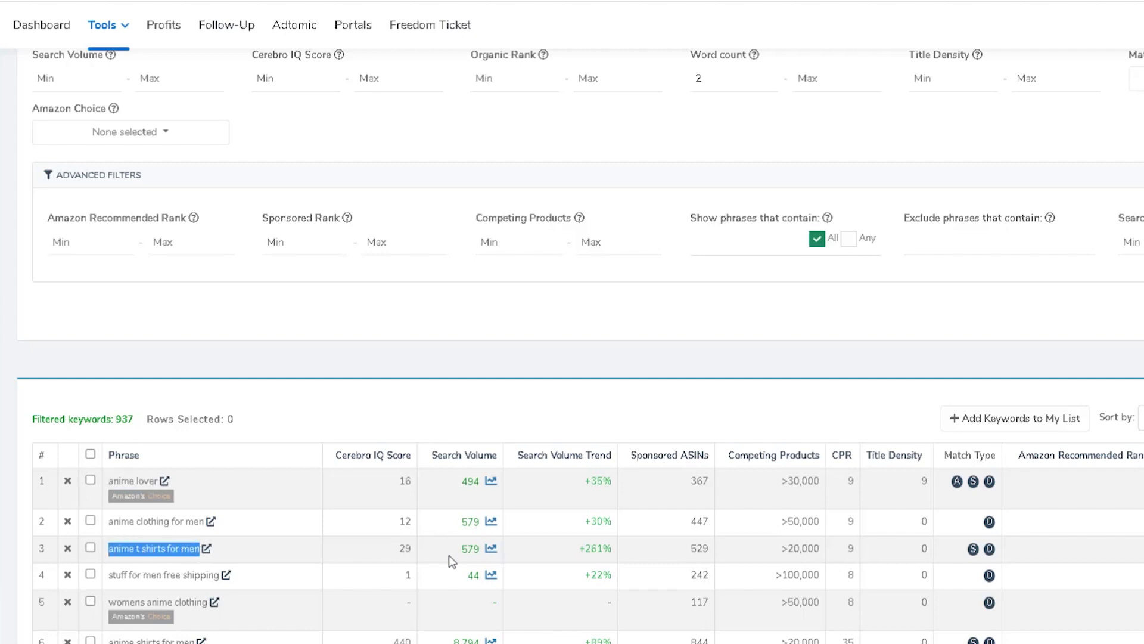
pyautogui.click(491, 549)
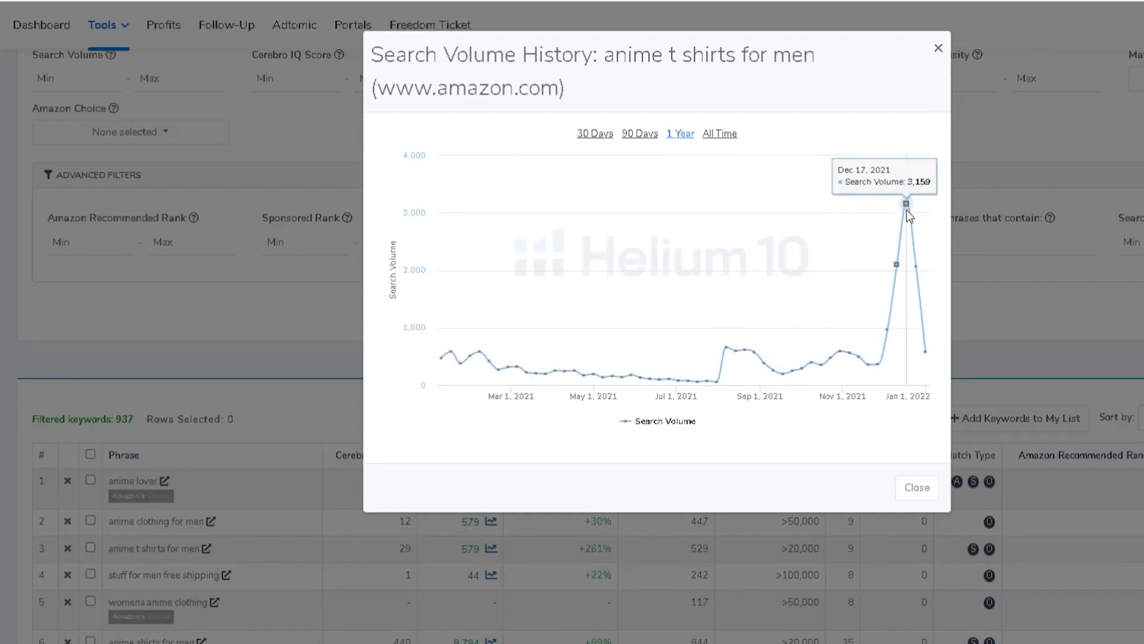
pyautogui.click(939, 48)
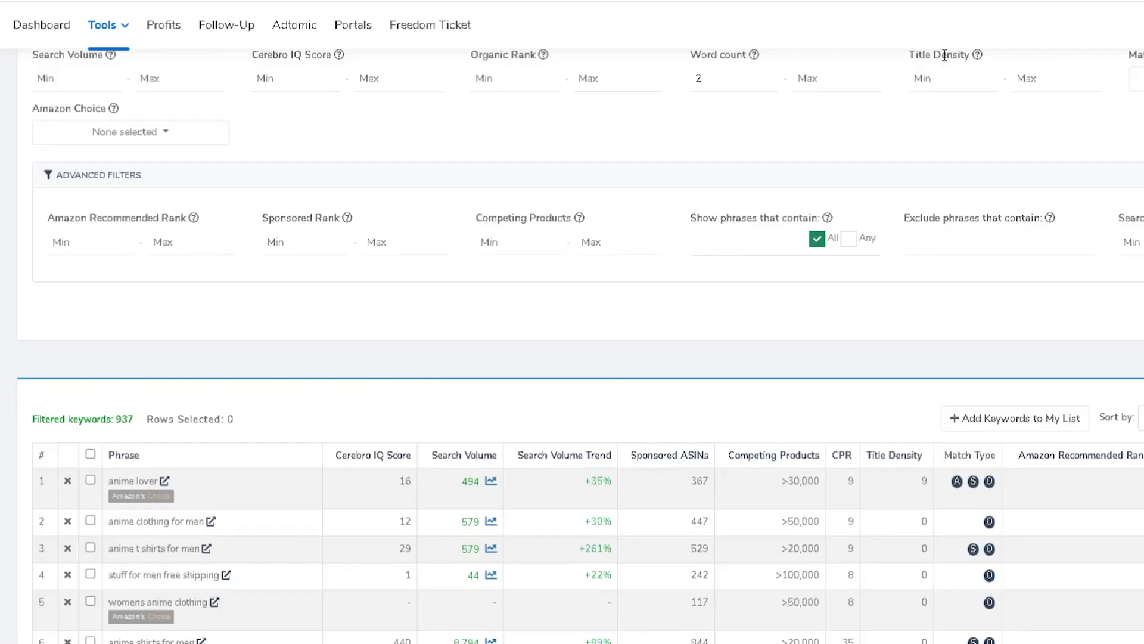
# Compare the competing product counts of "anime clothing for men", "anime t shirts for men" and "stuff for men free shipping".
pyautogui.doubleClick(803, 523)
pyautogui.click(804, 547)
pyautogui.doubleClick(810, 544)
pyautogui.tripleClick(802, 574)
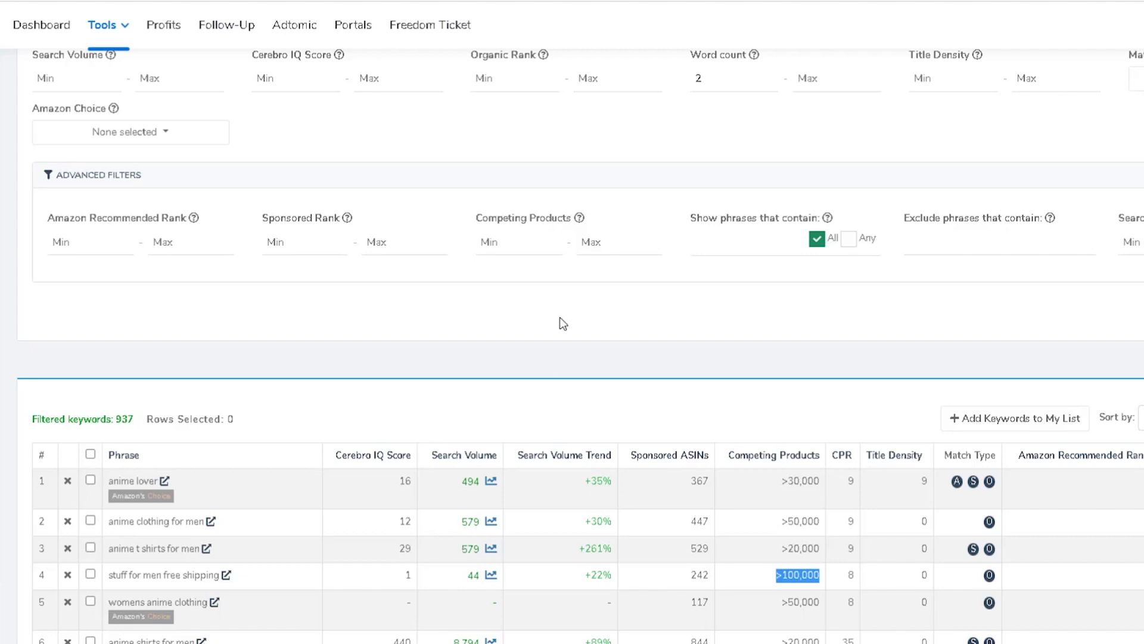
# Filter the keywords to a maximum of 500 competing products, and tighten that maximum to 200.
pyautogui.click(605, 244)
pyautogui.write('500')
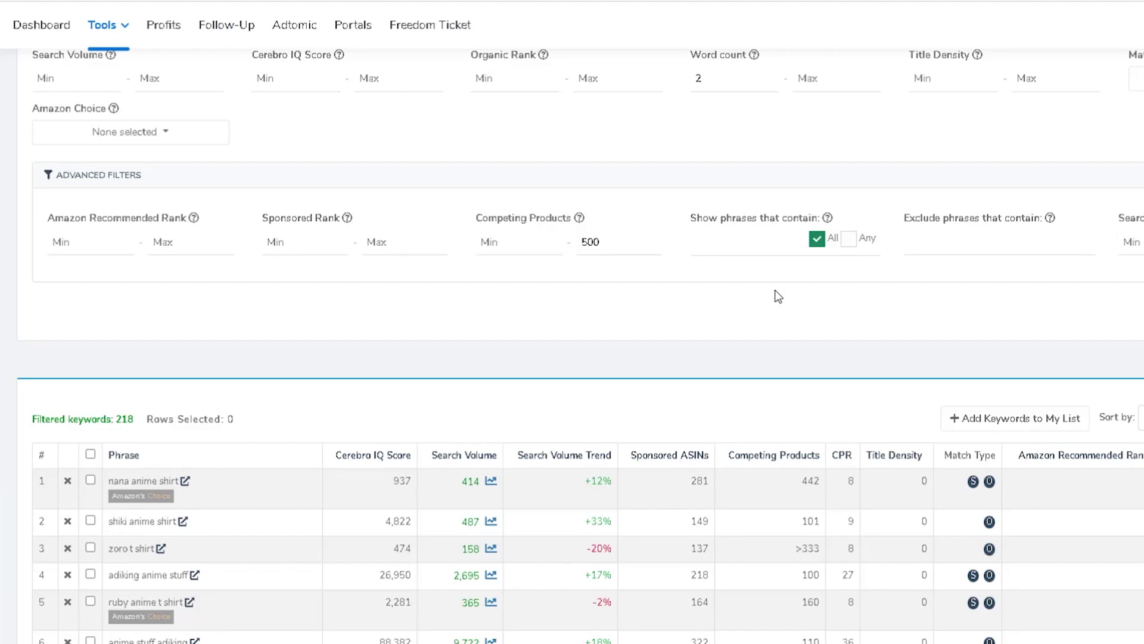
pyautogui.click(587, 241)
pyautogui.doubleClick(592, 241)
pyautogui.write('200')
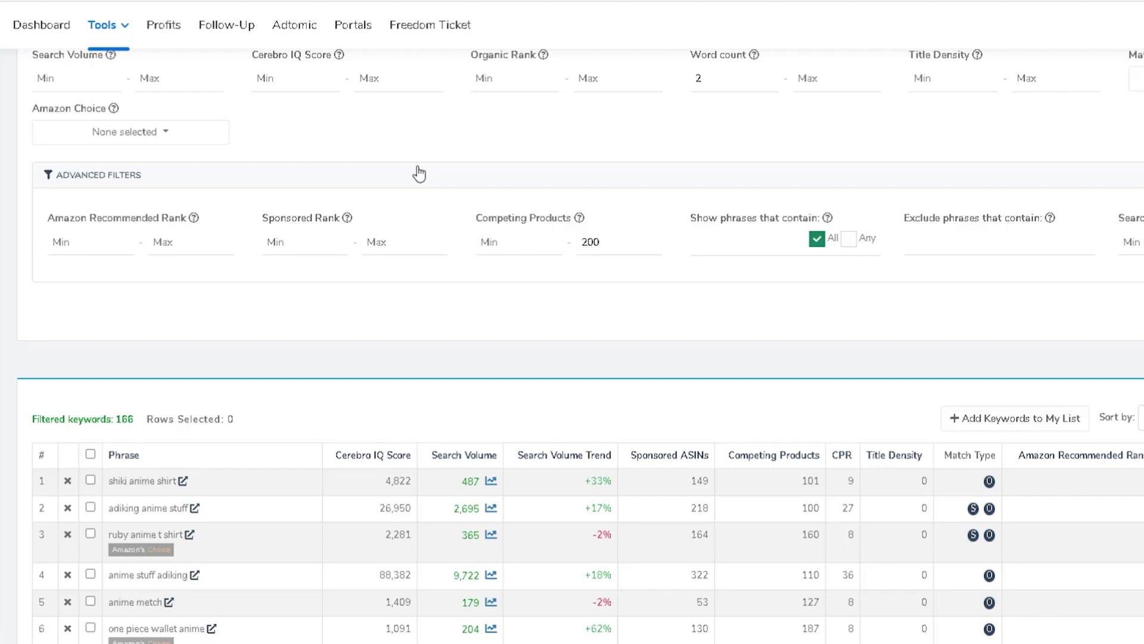
pyautogui.doubleClick(600, 242)
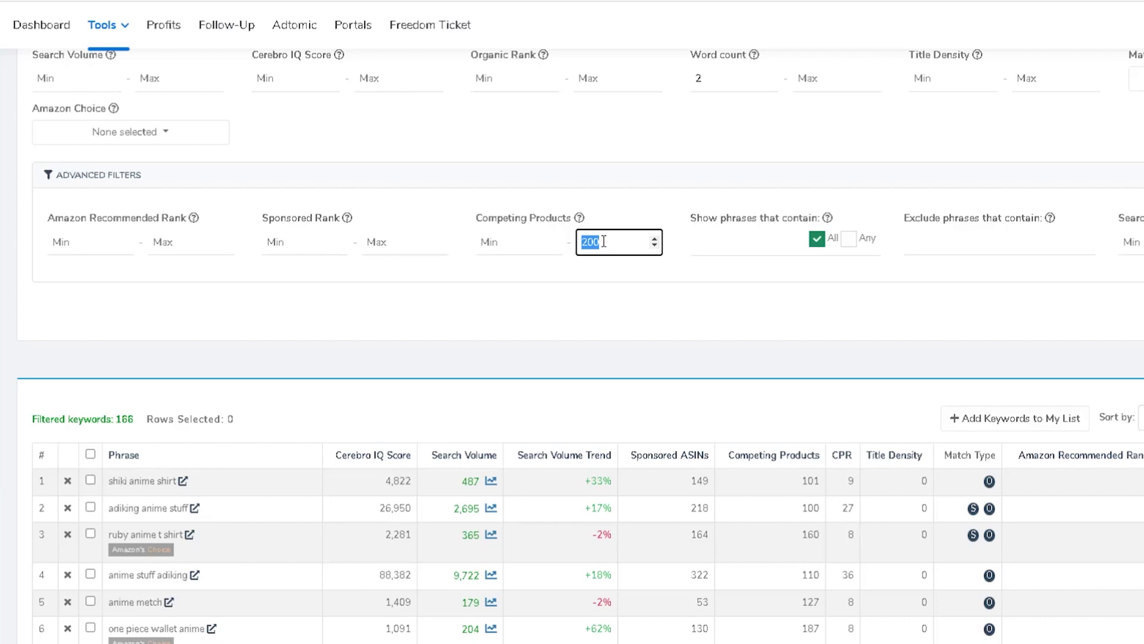
# Skim the filtered keyword phrases, and compare the anime t-shirts and their sales ranks in the Amazon search results.
pyautogui.scroll(-6, 556, 441)
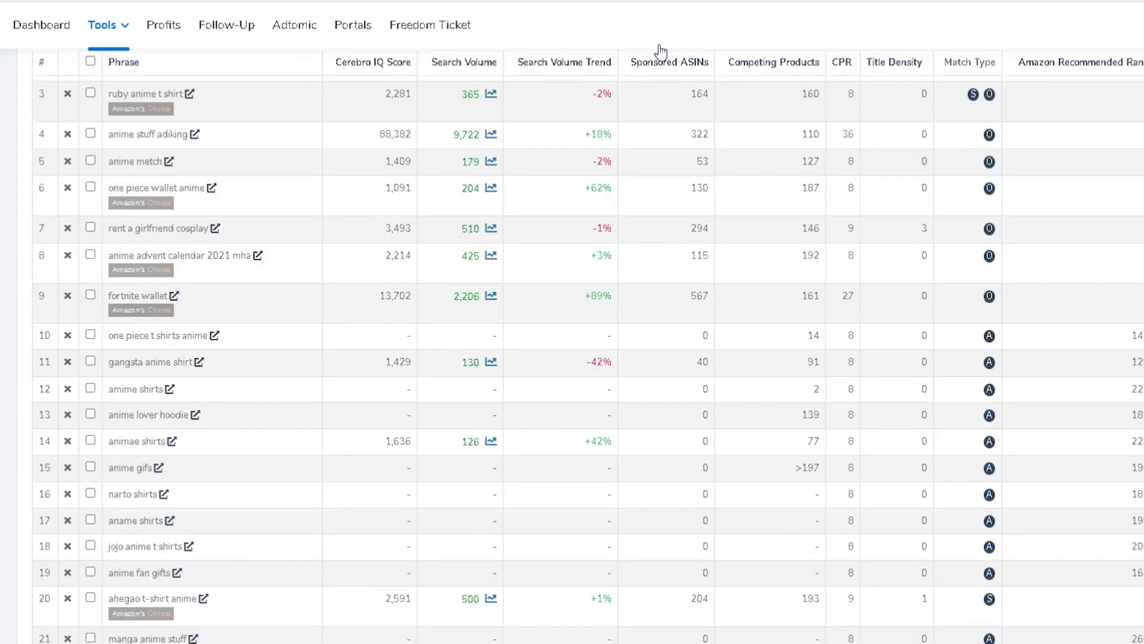
pyautogui.scroll(6, 721, 119)
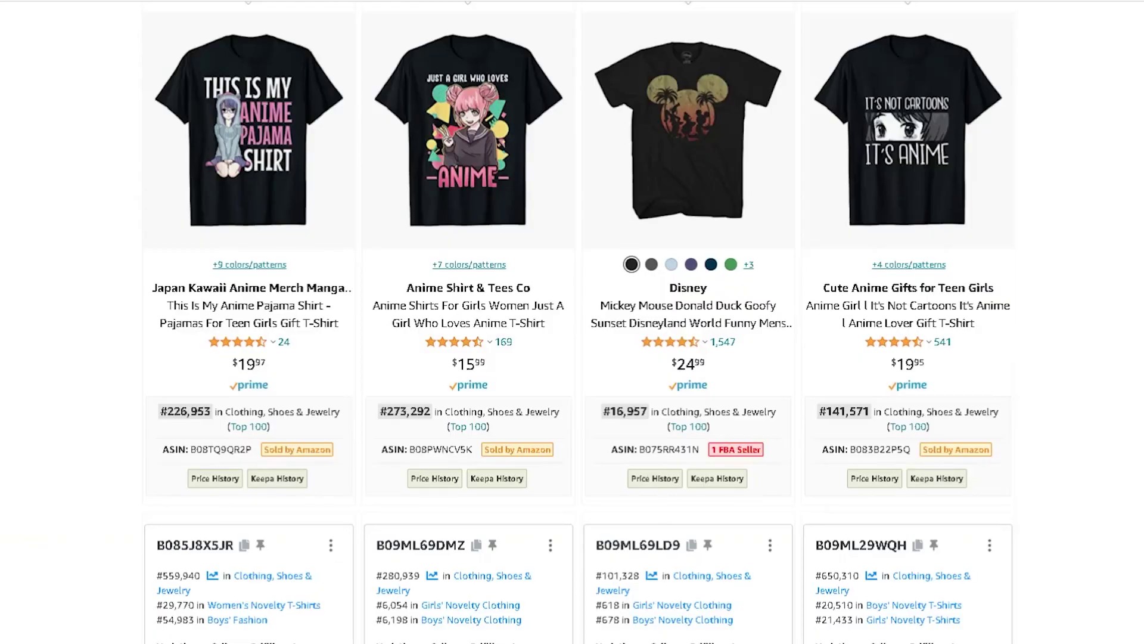
pyautogui.scroll(6, 1026, 225)
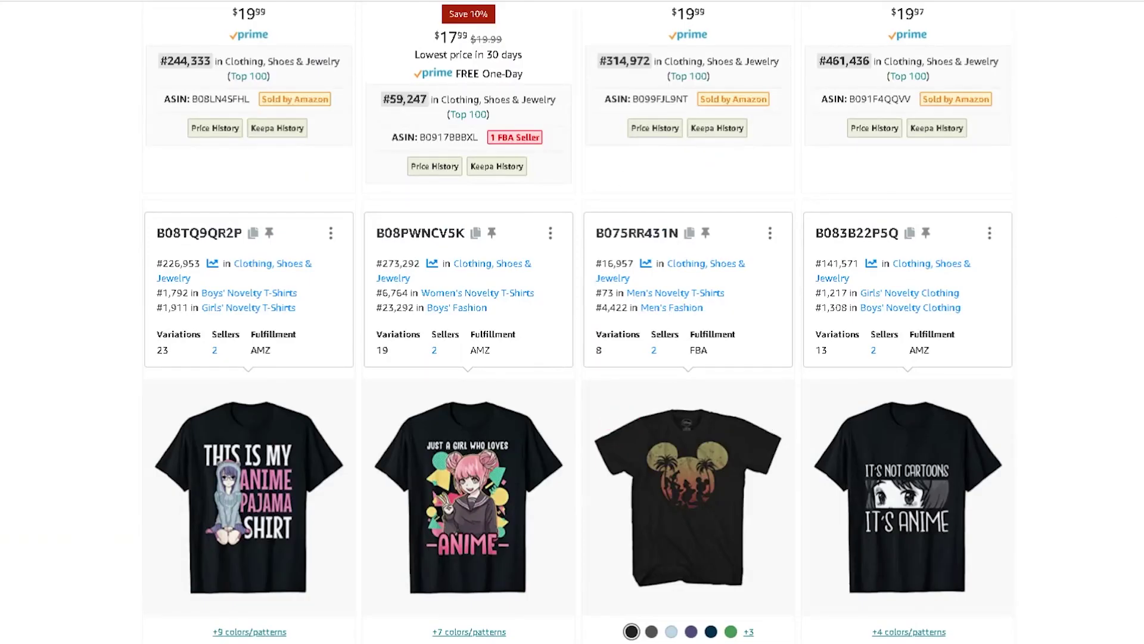
# Examine the Cerebro keywords of the "It's Not Cartoons It's Anime" shirt, including "blue exorcist shirt" and "denki kaminari shirt".
pyautogui.scroll(-20, 572, 322)
pyautogui.scroll(2, 572, 322)
pyautogui.scroll(-2, 572, 322)
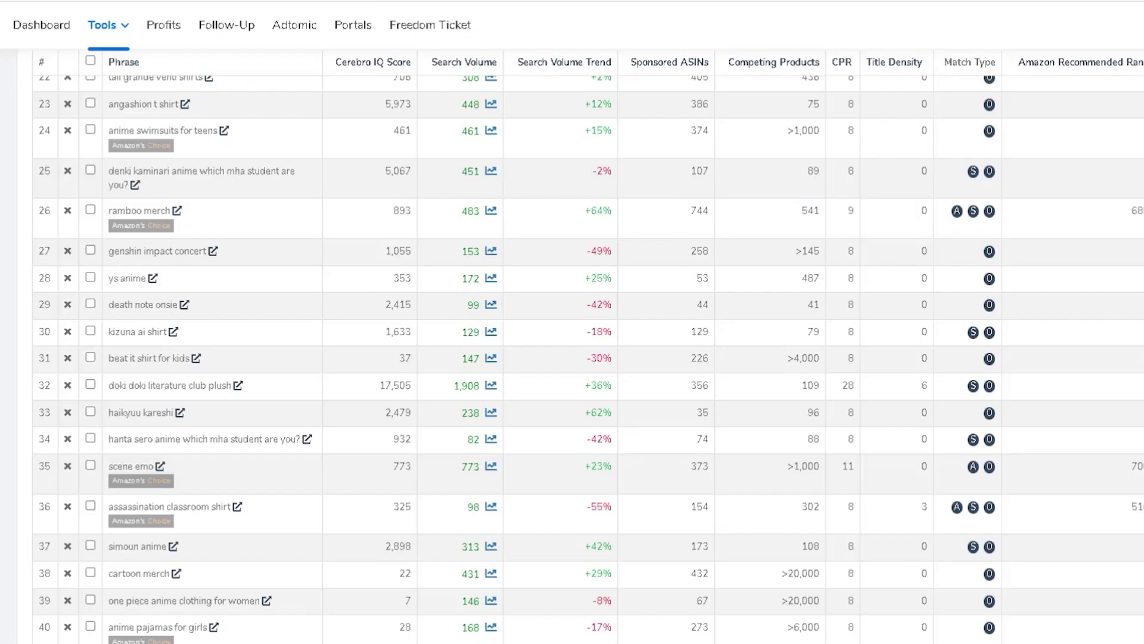
pyautogui.scroll(15, 304, 223)
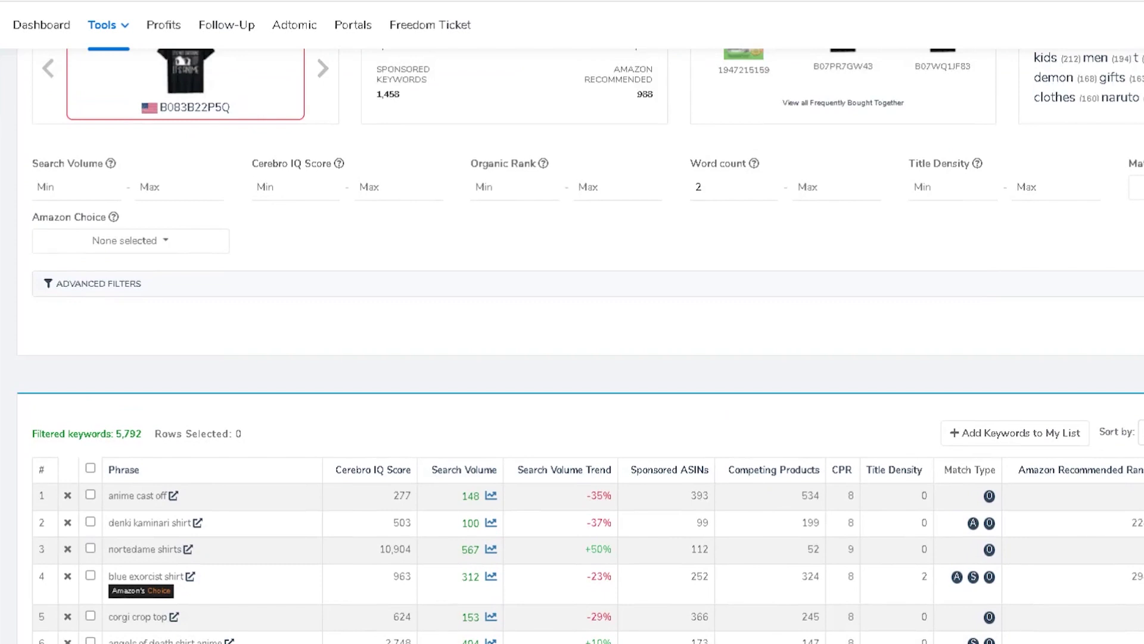
pyautogui.scroll(-4, 579, 345)
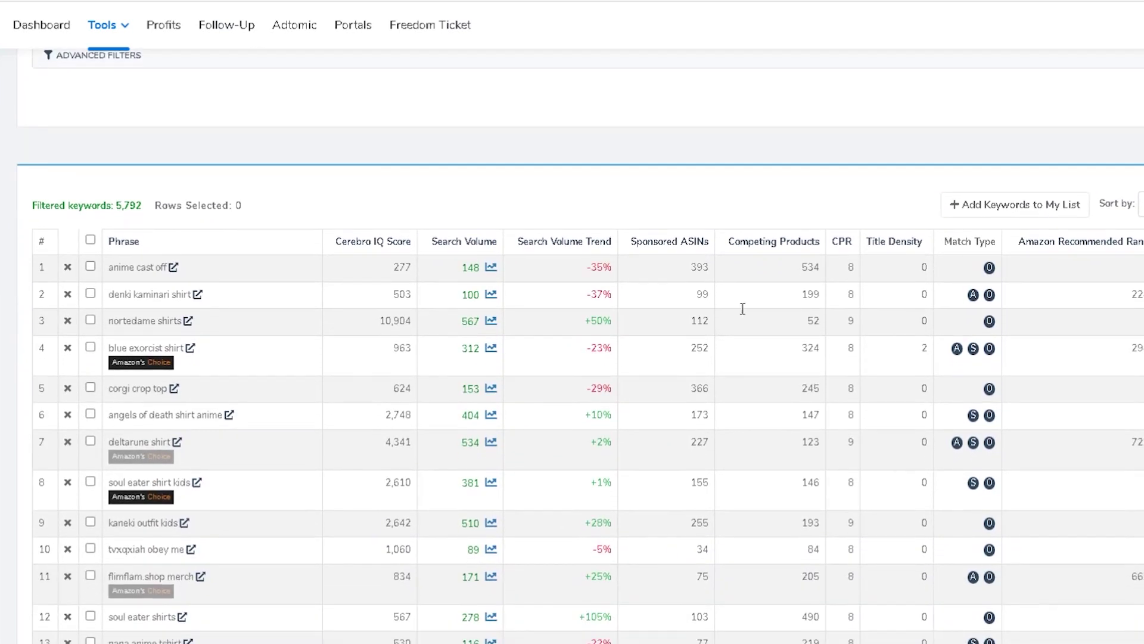
pyautogui.moveTo(109, 347); pyautogui.dragTo(183, 349)
pyautogui.moveTo(109, 294); pyautogui.dragTo(188, 295)
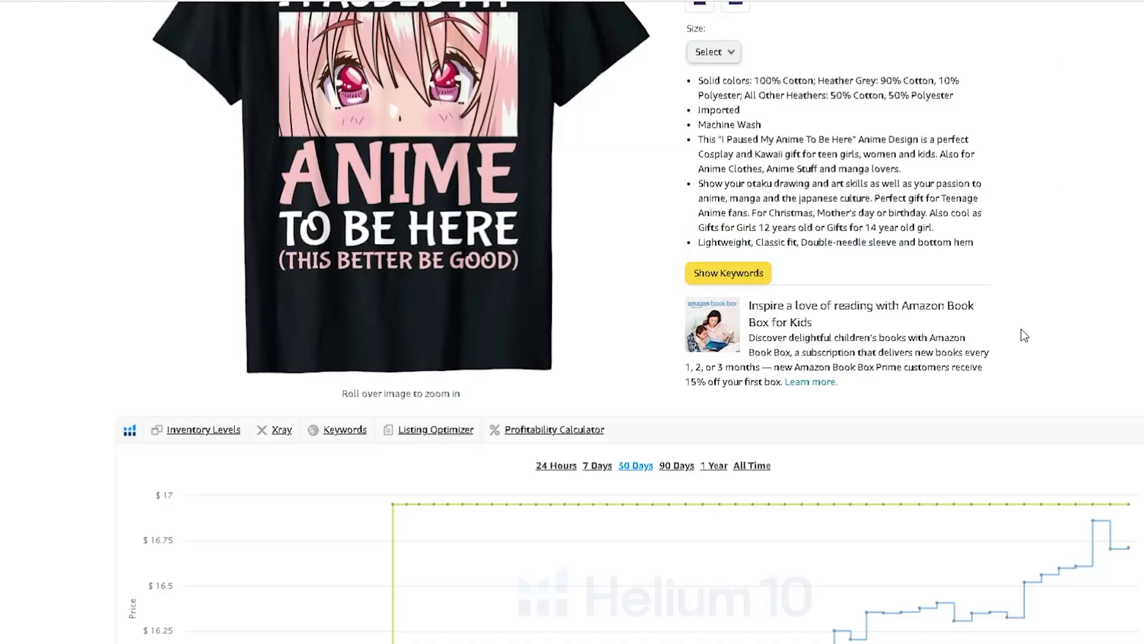
# Review the Amazon listing text of the "I Paused My Anime To Be Here" shirt and its filtered keywords in Cerebro.
pyautogui.scroll(6, 1022, 357)
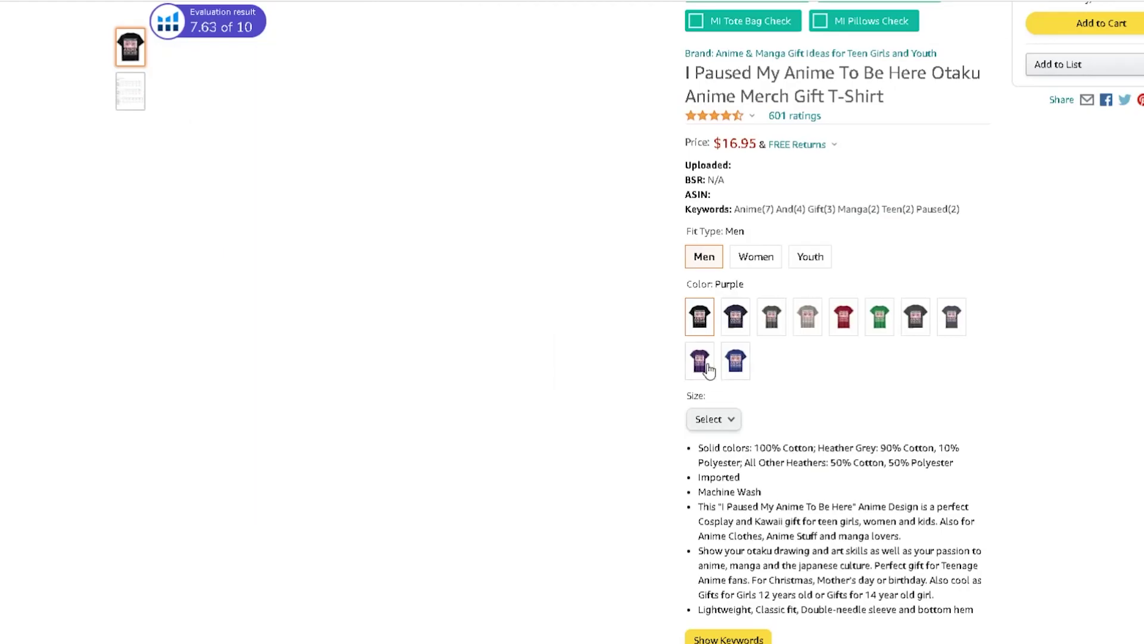
pyautogui.scroll(-6, 530, 456)
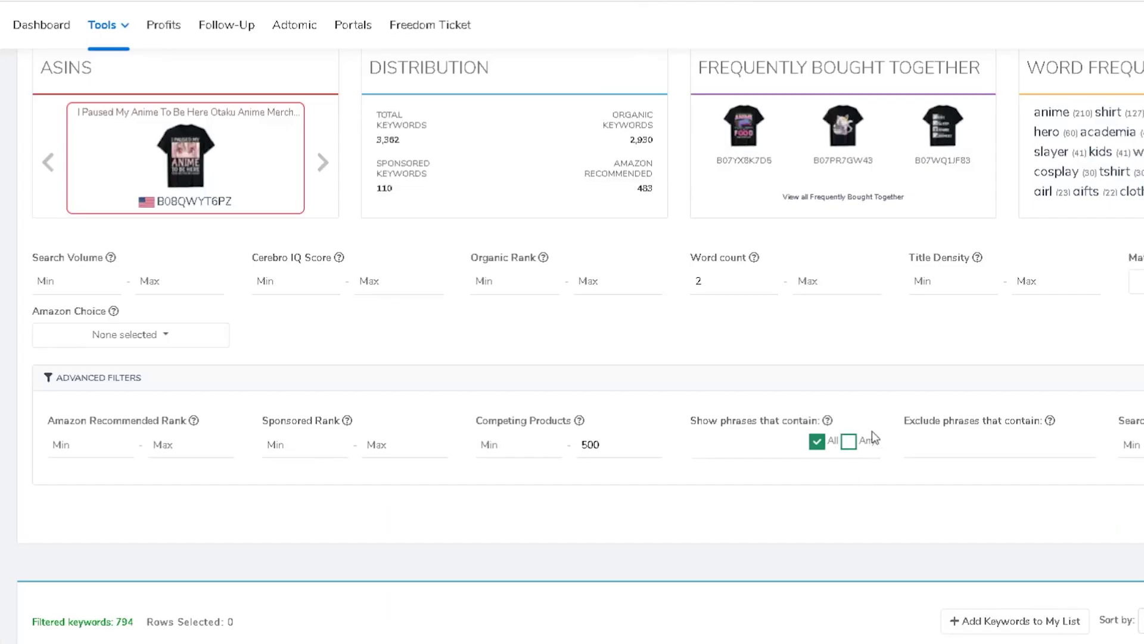
pyautogui.scroll(-7, 249, 360)
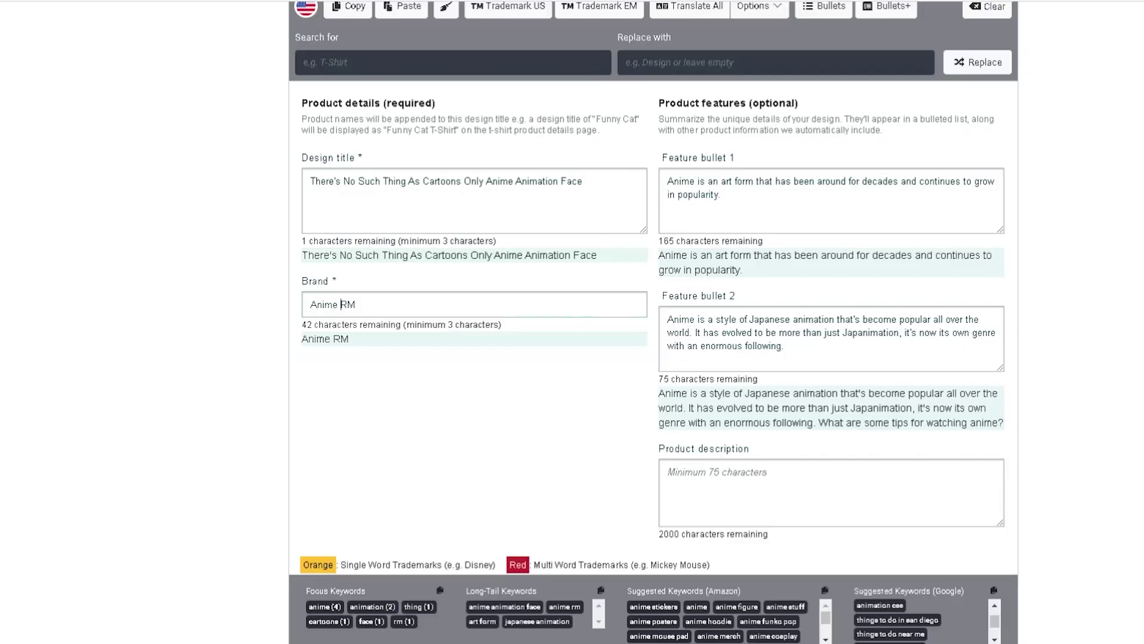
# Switch to the Merch listing form and review its design title, brand, feature bullets and suggested keywords.
pyautogui.scroll(3, 653, 321)
pyautogui.scroll(-3, 341, 378)
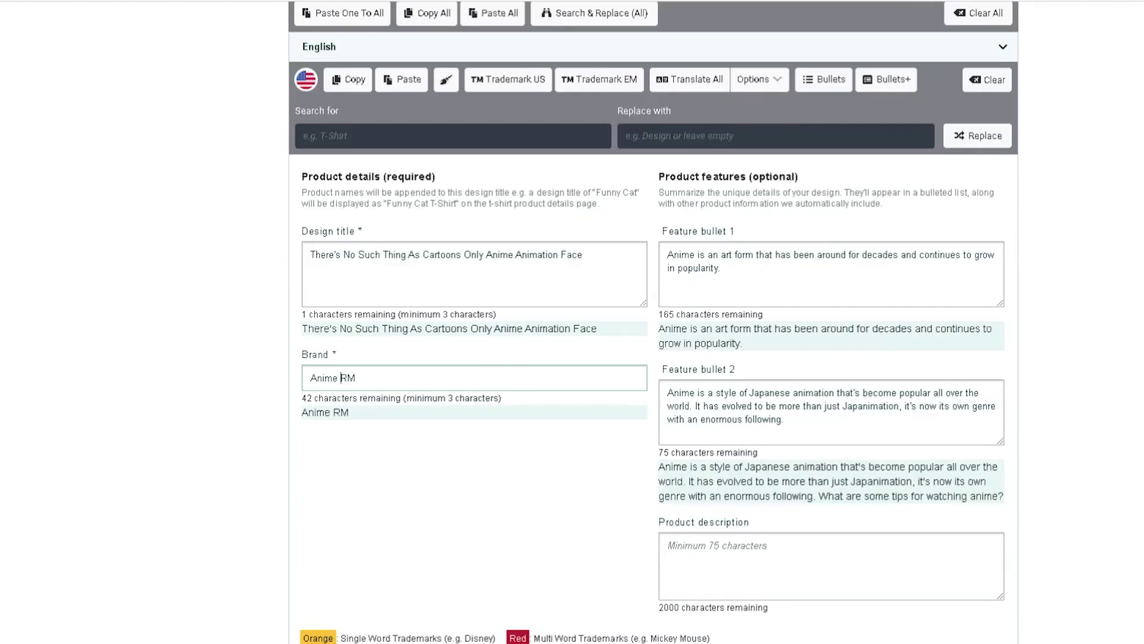
pyautogui.scroll(-7, 680, 368)
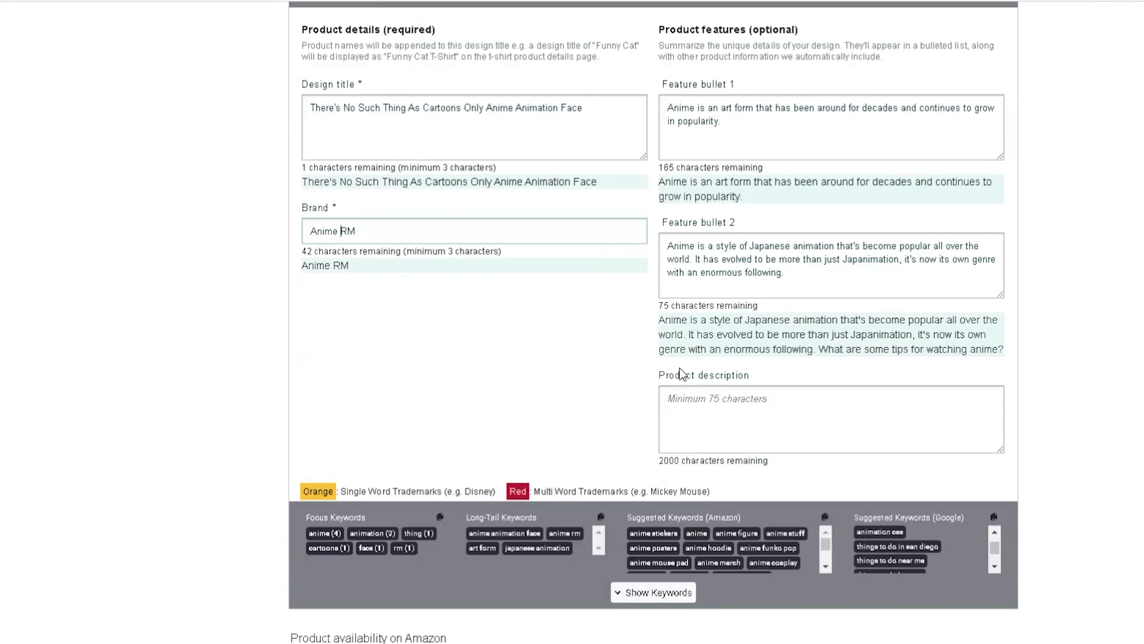
pyautogui.scroll(13, 859, 488)
# Review the product previews and the standard t-shirt's fit types and selected colors in the Merch listing.
pyautogui.scroll(20, 799, 480)
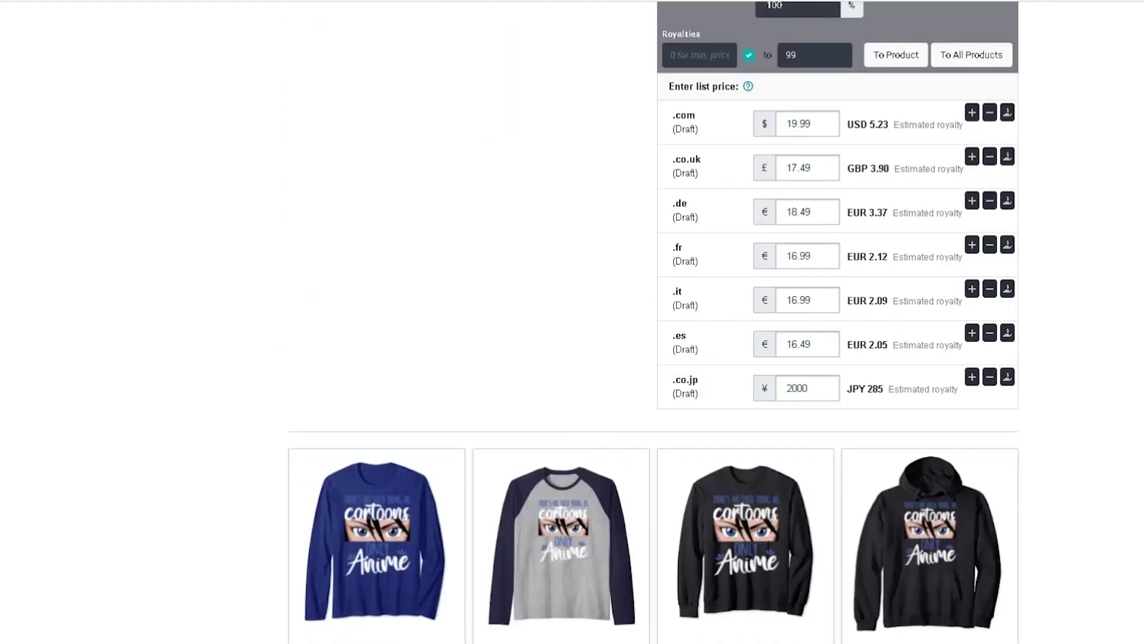
pyautogui.scroll(-6, 696, 484)
pyautogui.scroll(17, 696, 484)
pyautogui.scroll(6, 653, 321)
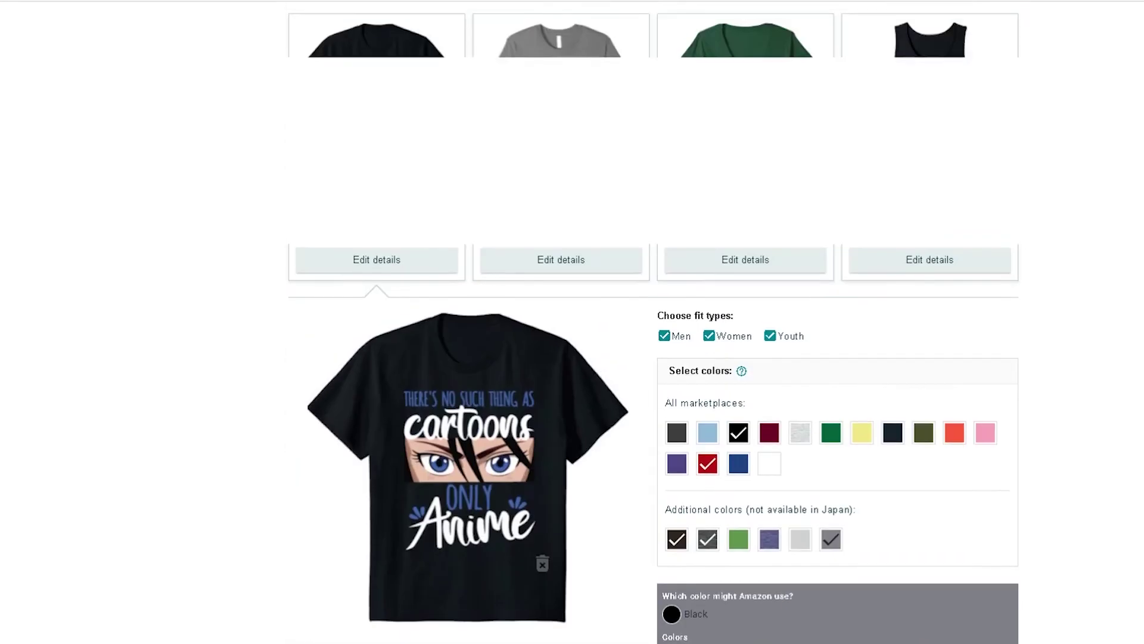
pyautogui.scroll(-3, 653, 322)
pyautogui.scroll(-8, 653, 322)
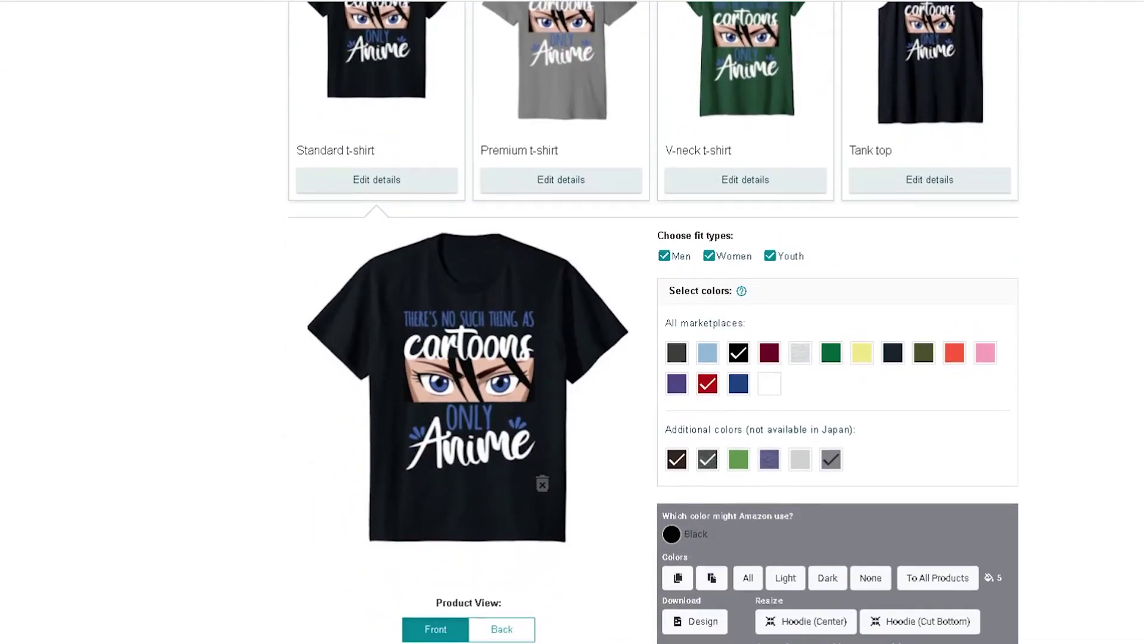
pyautogui.scroll(2, 653, 322)
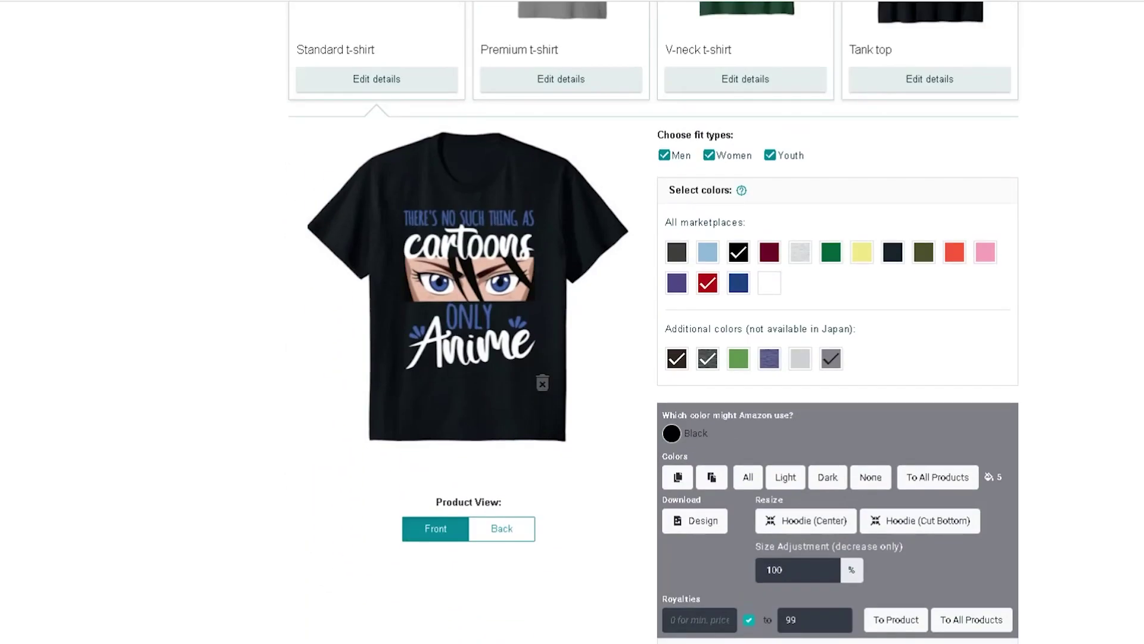
# Examine the standard t-shirt's color, resize and royalty options and its list prices for each marketplace.
pyautogui.scroll(-1, 653, 322)
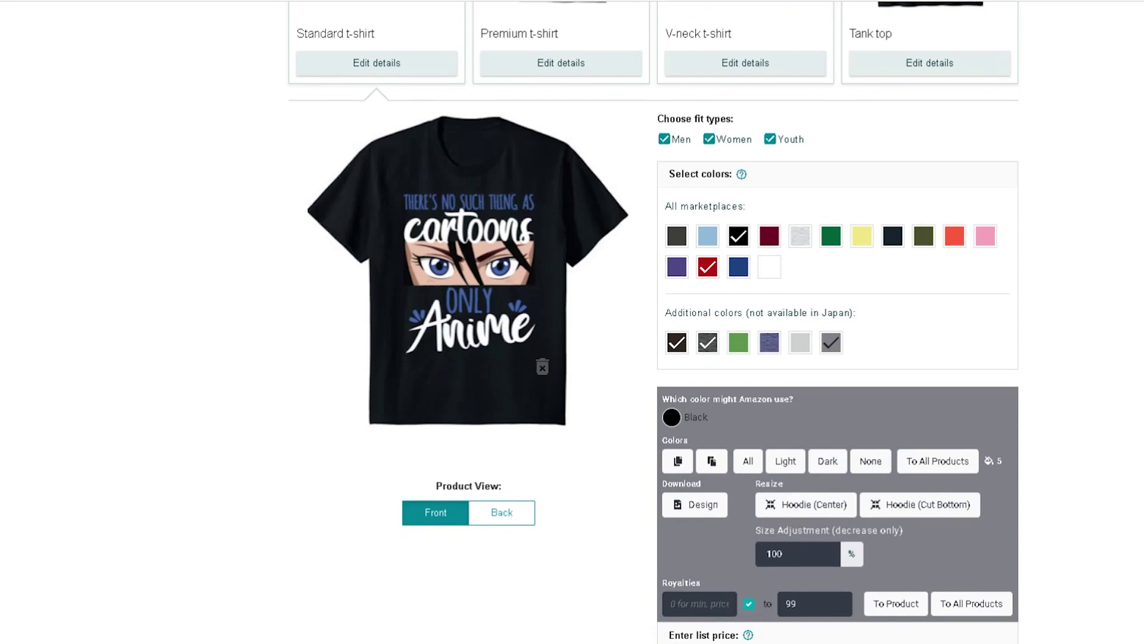
pyautogui.scroll(-1, 653, 322)
pyautogui.scroll(-4, 653, 322)
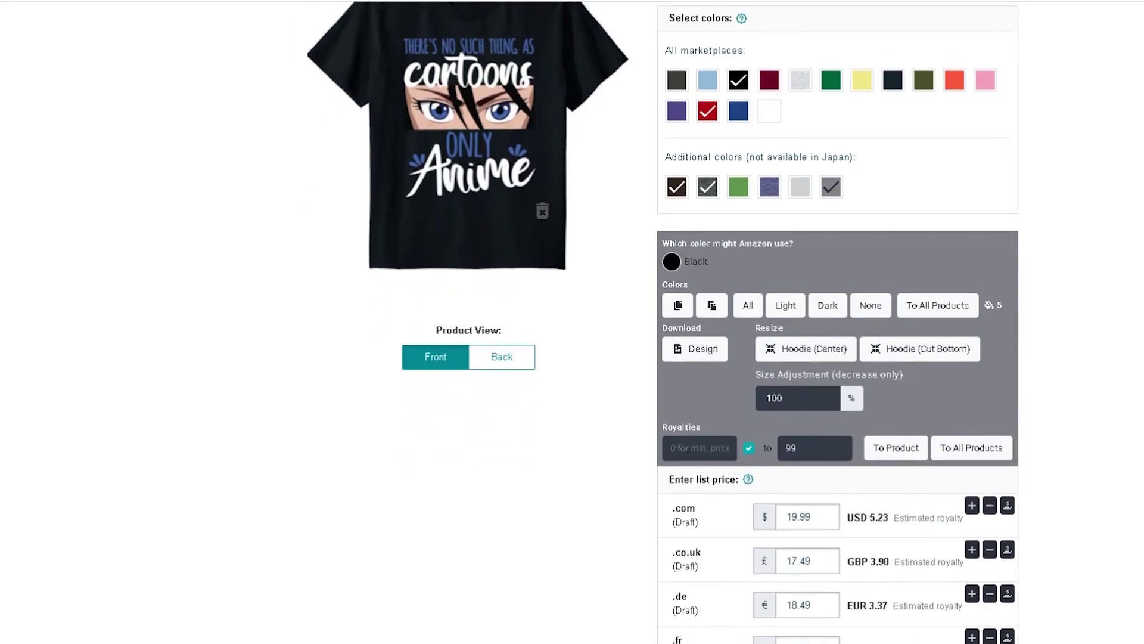
pyautogui.scroll(-1, 653, 321)
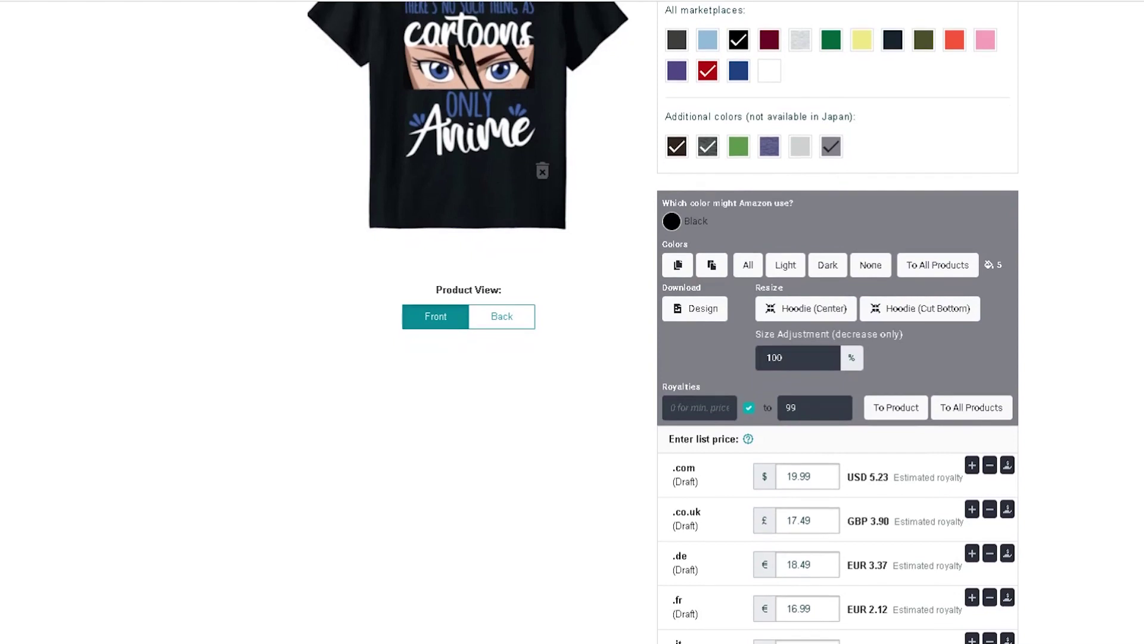
pyautogui.scroll(-3, 653, 322)
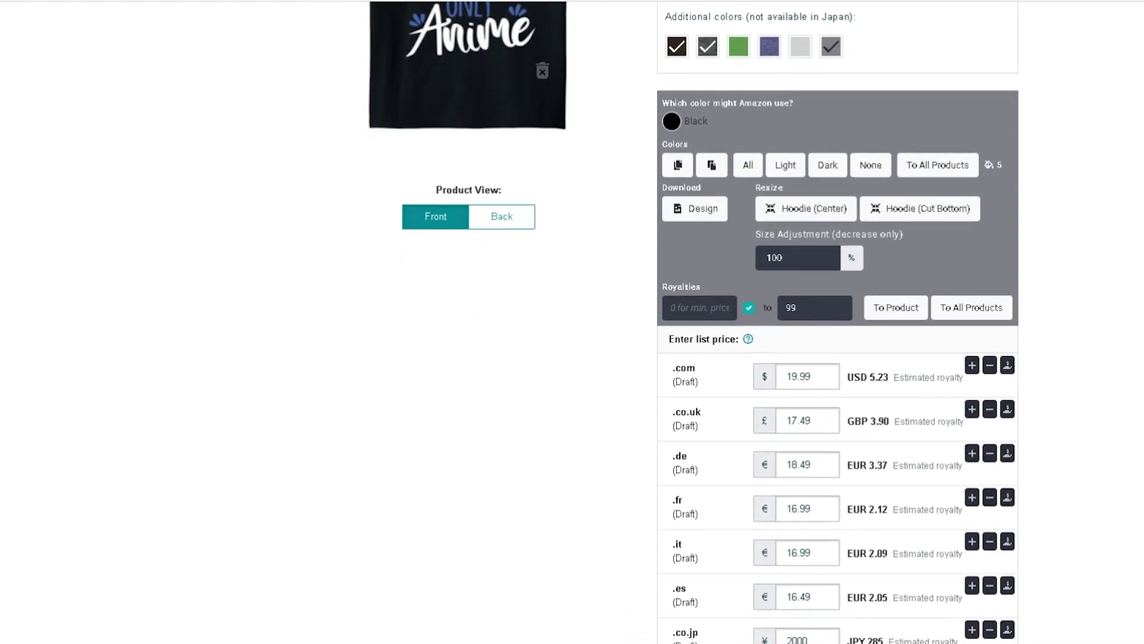
pyautogui.scroll(-1, 653, 322)
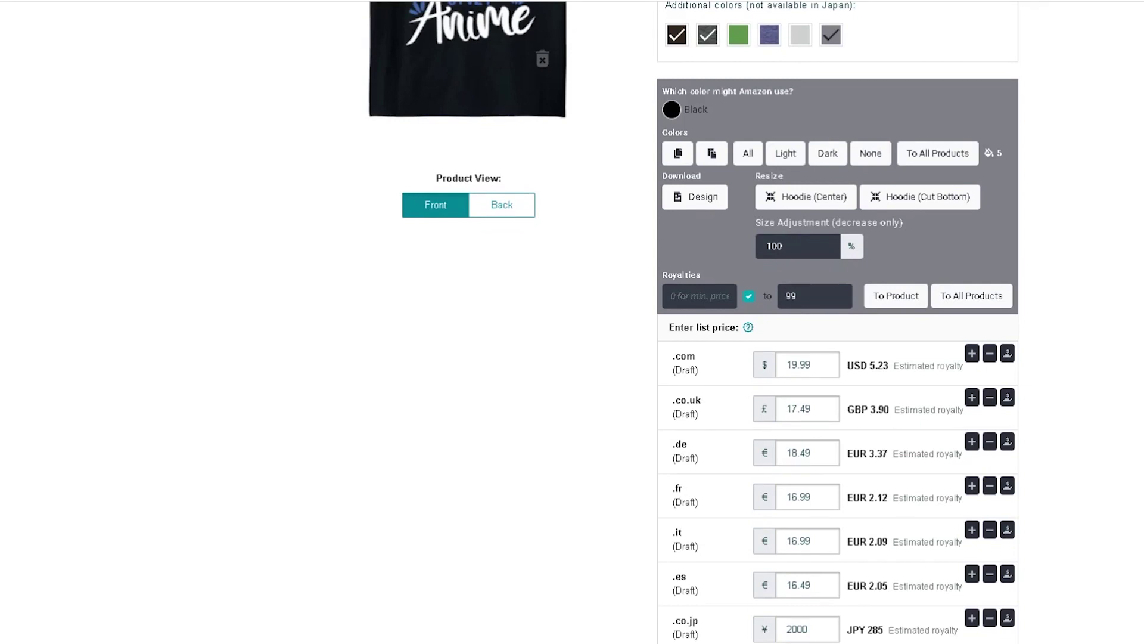
# Check the t-shirt's remaining list prices through the .co.jp marketplace and continue to the English product details.
pyautogui.scroll(-1, 653, 322)
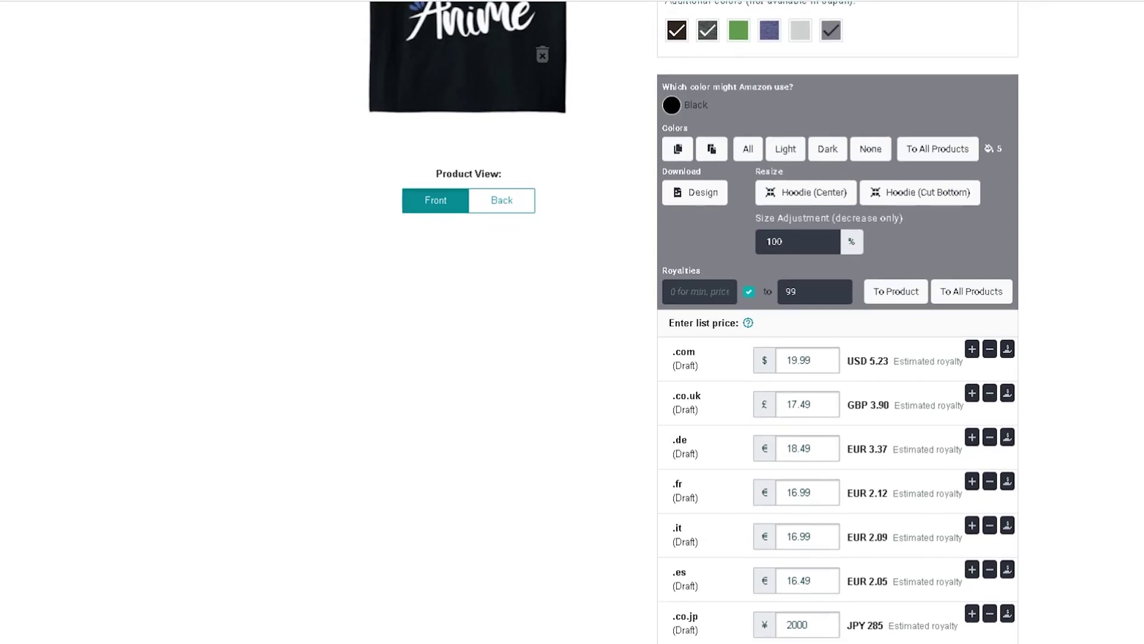
pyautogui.scroll(-2, 653, 322)
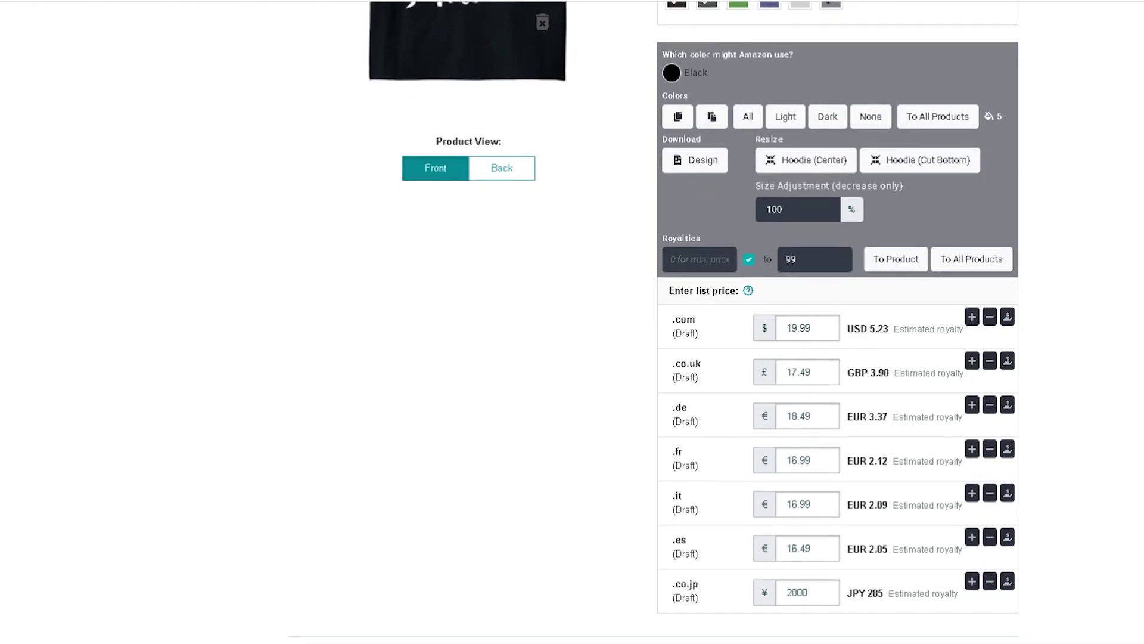
pyautogui.scroll(-4, 653, 322)
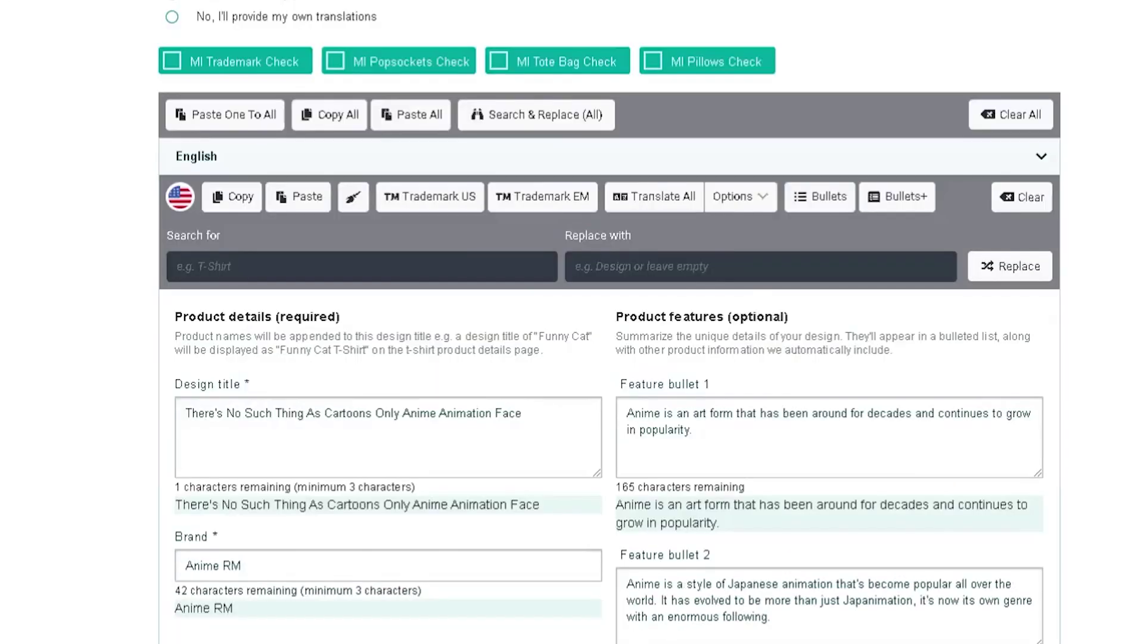
# Review the English design title, highlighting the keywords "Anime Animation Face" at its end, along with the brand and feature bullets.
pyautogui.scroll(-5, 940, 426)
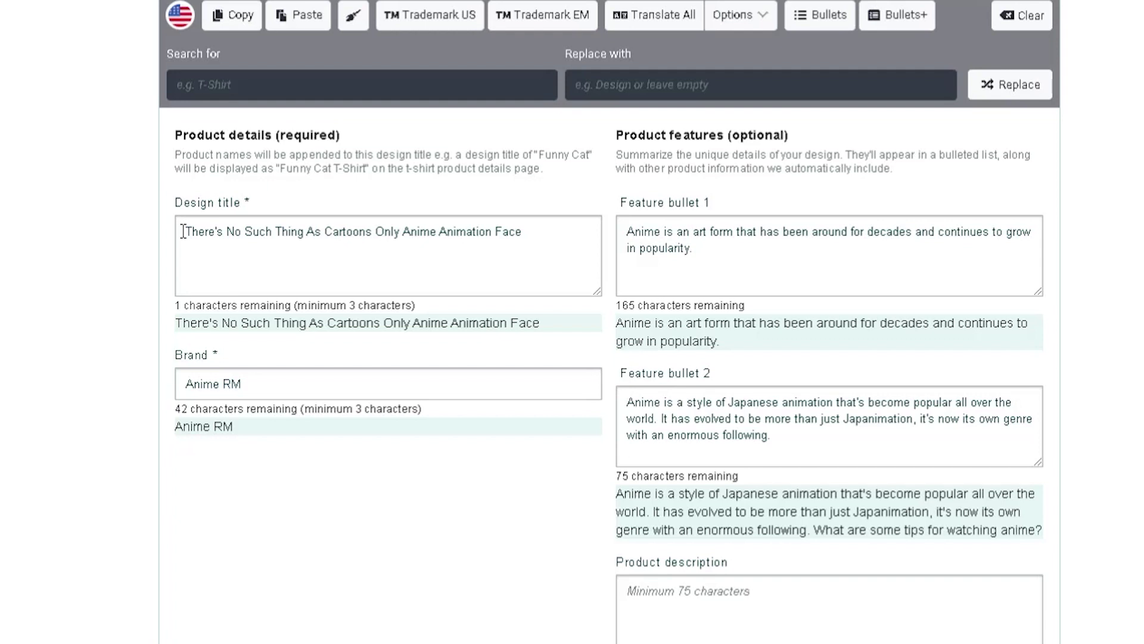
pyautogui.moveTo(183, 231); pyautogui.dragTo(557, 238)
pyautogui.click(419, 233)
pyautogui.moveTo(404, 233); pyautogui.dragTo(539, 235)
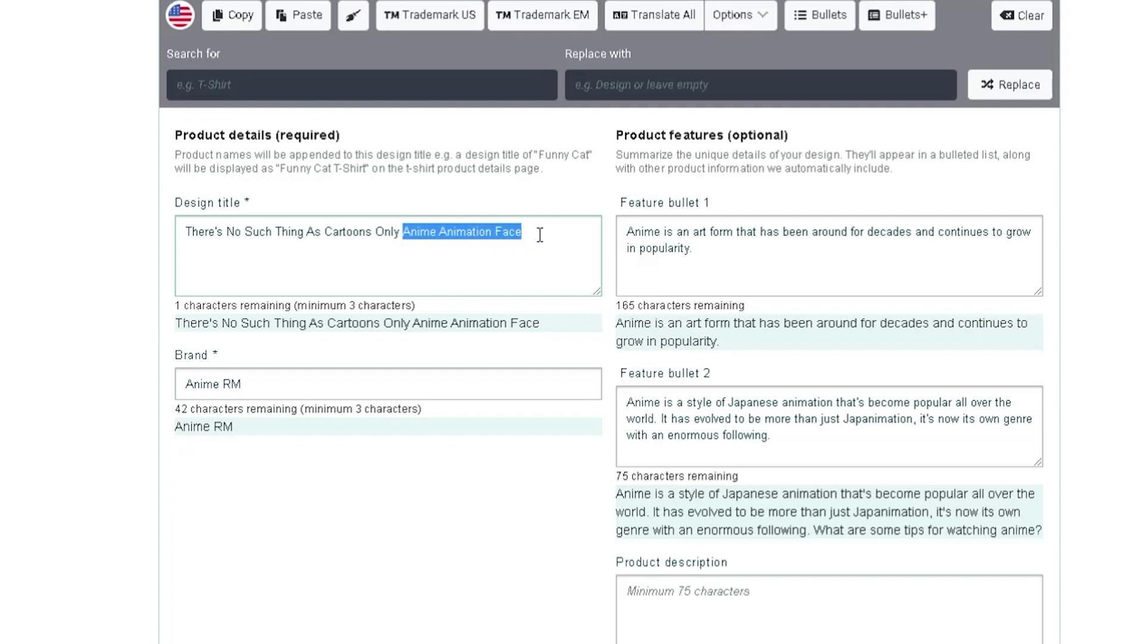
pyautogui.click(337, 285)
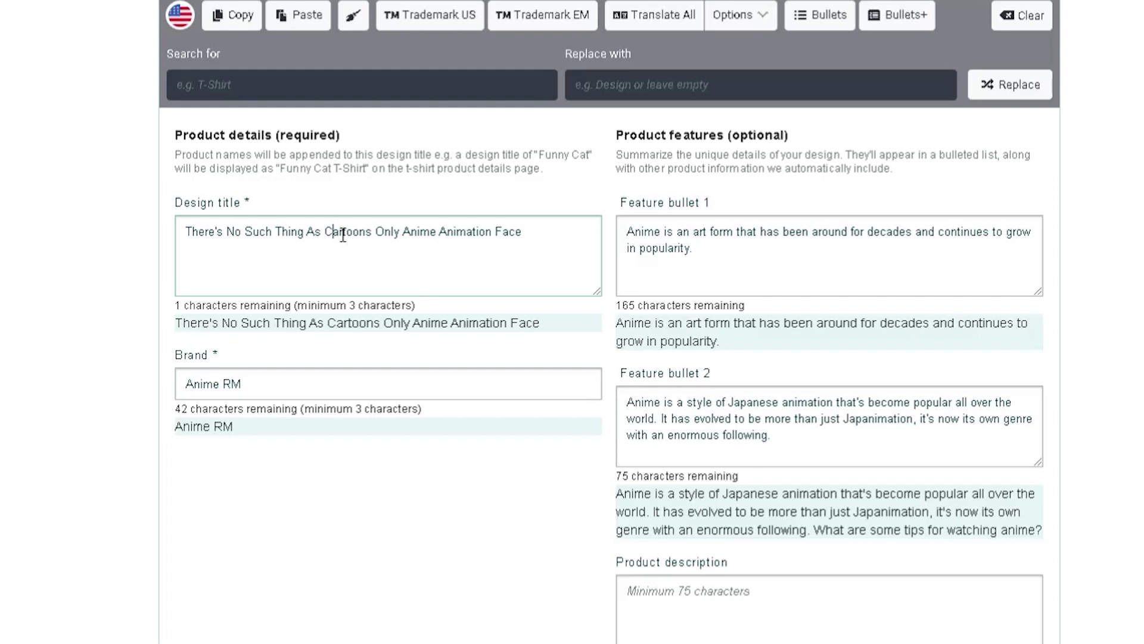
pyautogui.scroll(3, 393, 448)
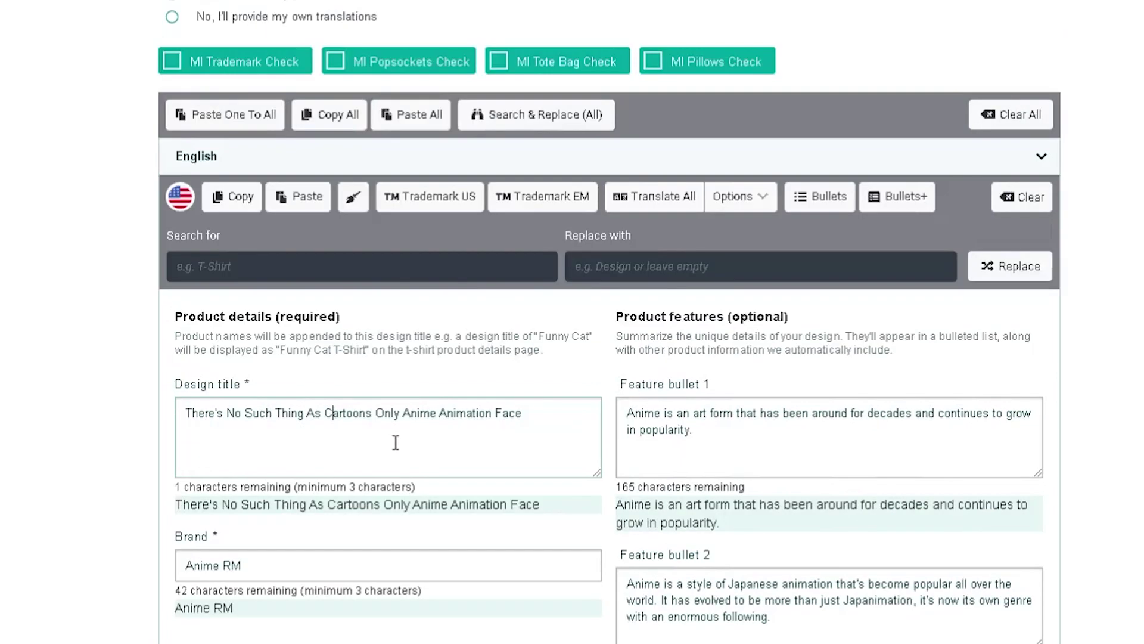
pyautogui.scroll(-3, 679, 474)
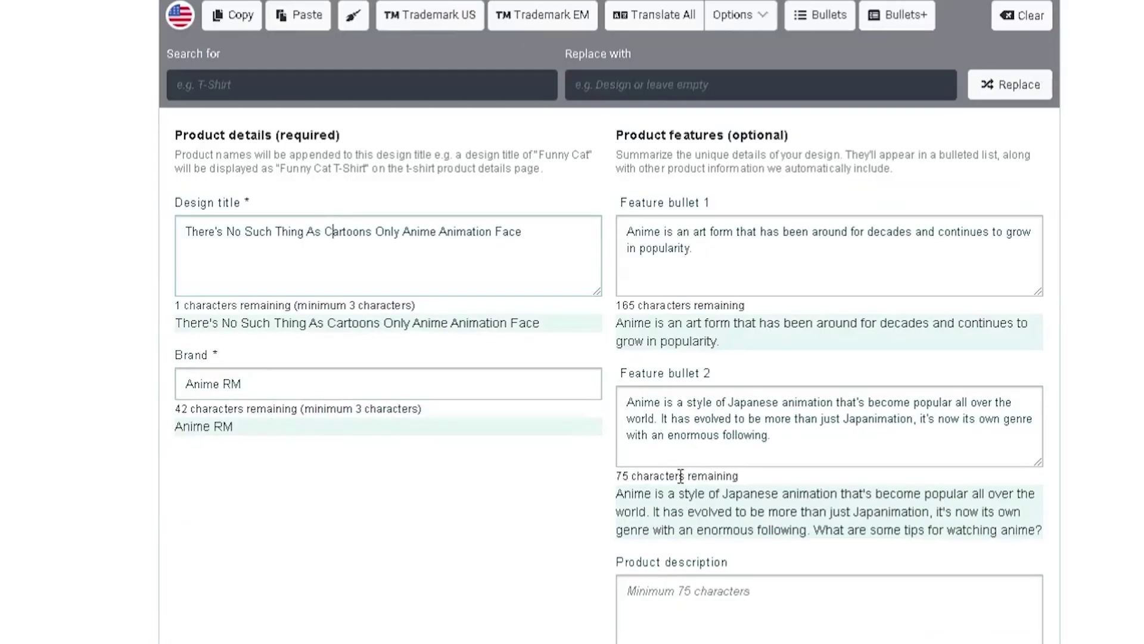